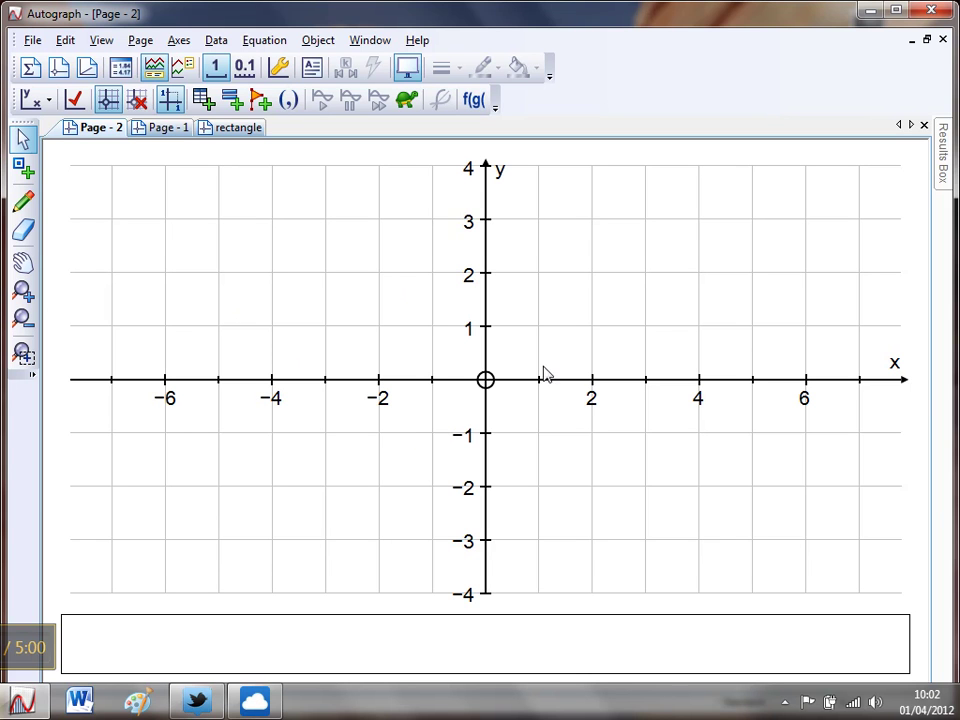
Hide the key below the graph and set the axes to None.
right_click(296, 632)
left_click(326, 626)
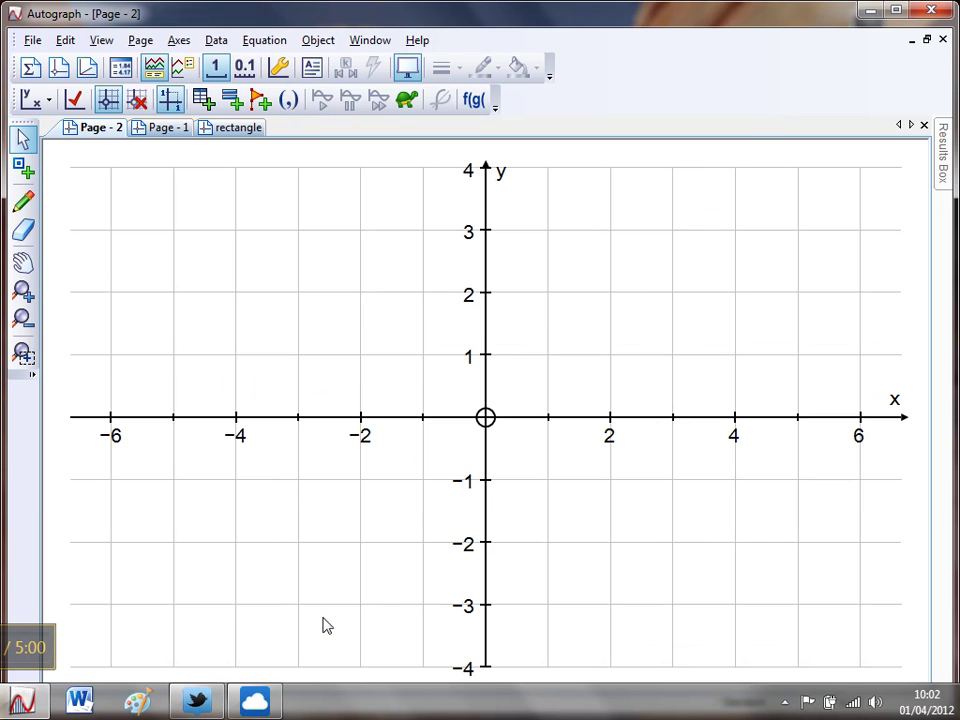
left_click(279, 68)
left_click(169, 173)
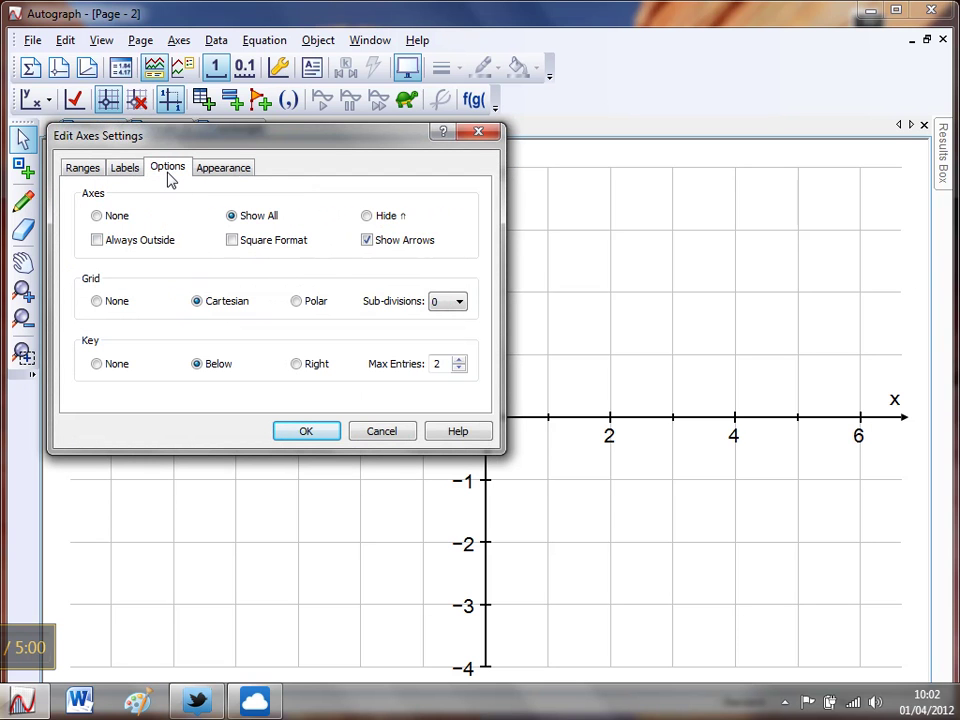
left_click(96, 216)
left_click(84, 168)
Set the y range from -6 to 6 and apply the axes settings.
left_click(138, 261)
key("BackSpace")
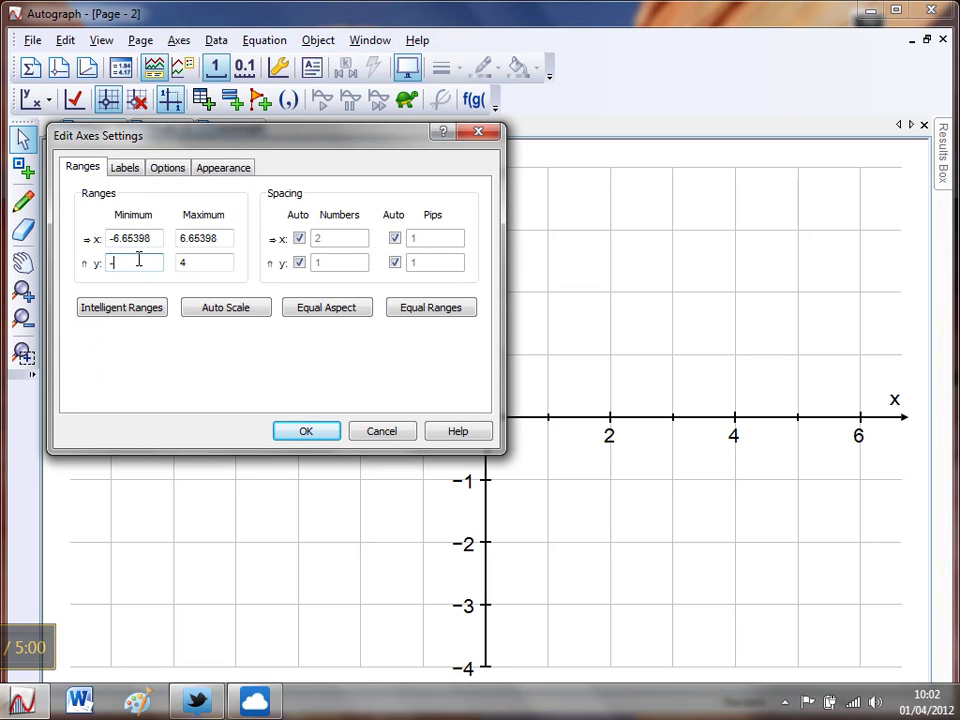
type("6")
left_click(191, 261)
key("BackSpace")
type("6")
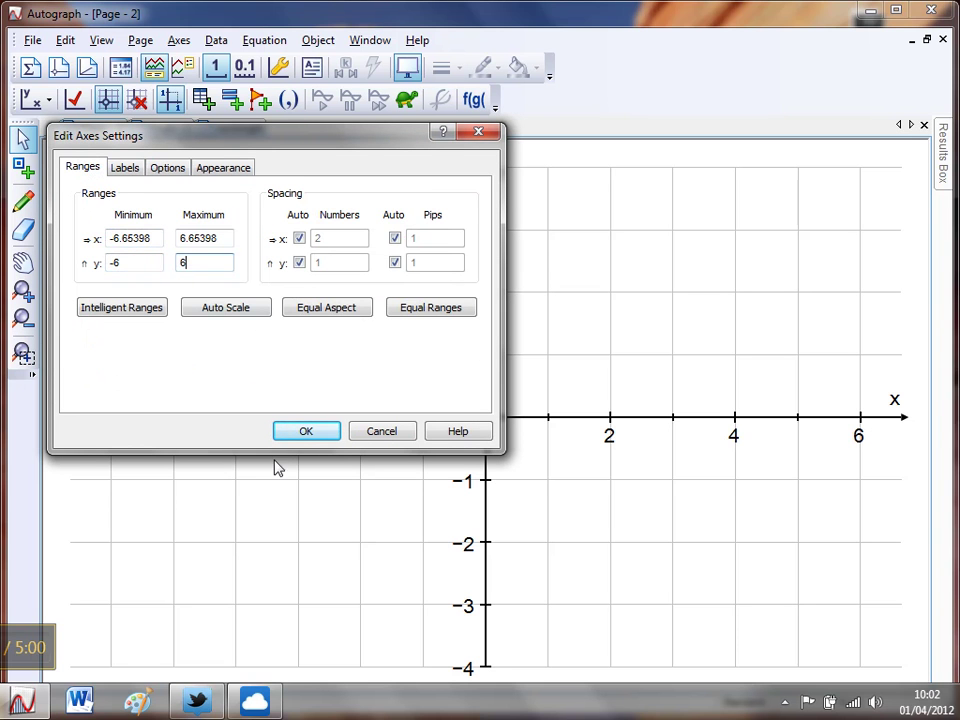
left_click(306, 434)
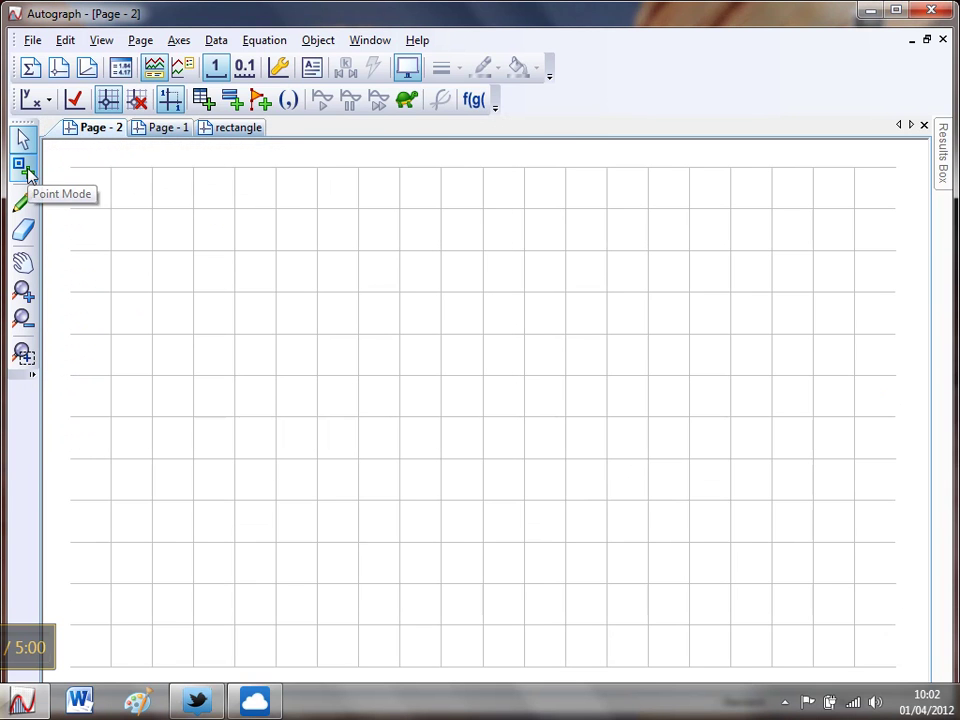
Plot four corner points of a rectangle four squares wide and two squares high.
left_click(26, 171)
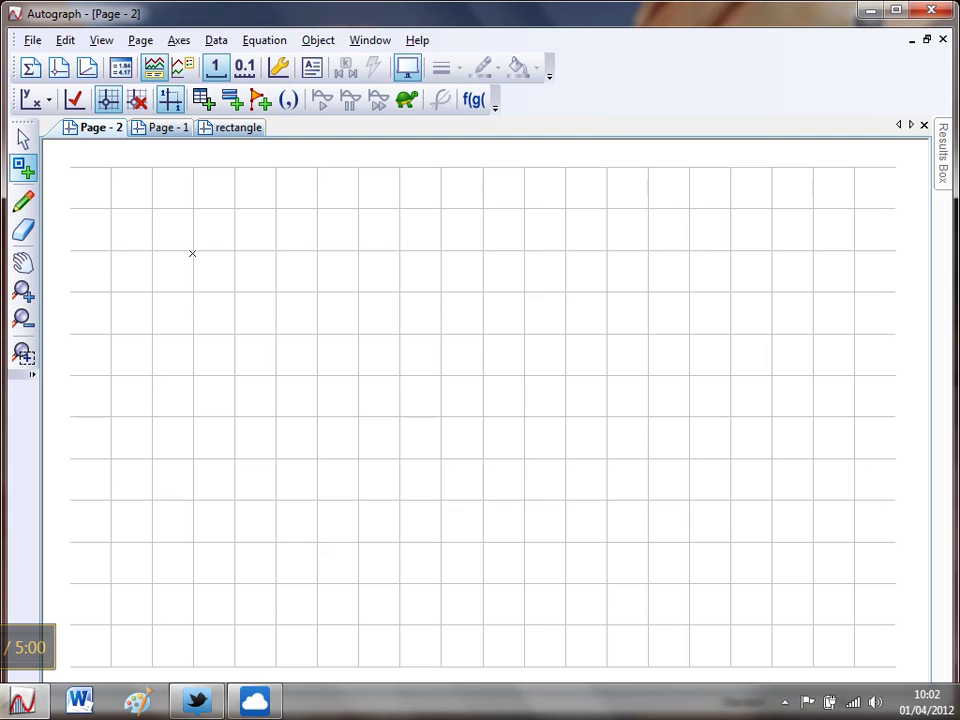
left_click(193, 251)
left_click(193, 334)
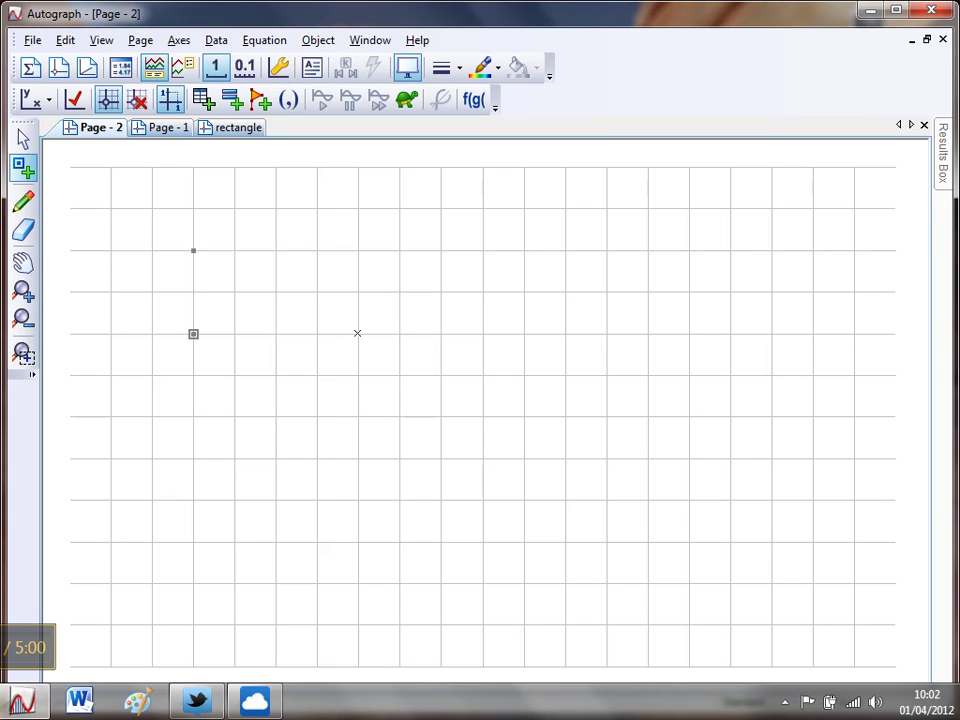
left_click(358, 334)
left_click(358, 250)
Select the four corner points and group them into a filled blue rectangle.
left_click(22, 137)
left_click(185, 236)
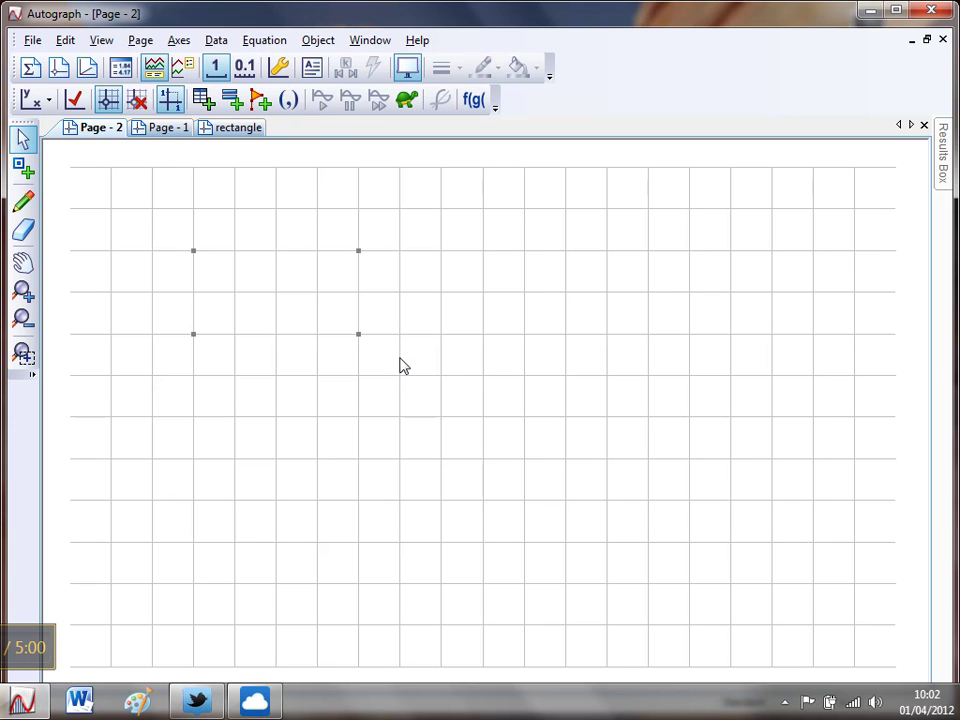
left_click_drag(400, 366, 439, 379)
right_click(300, 216)
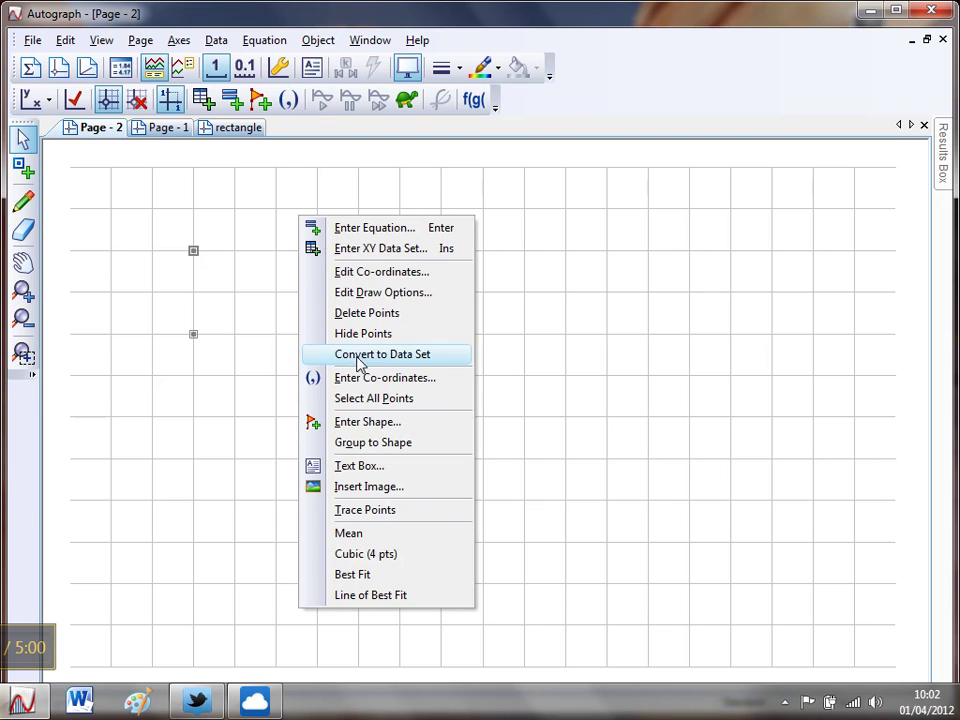
left_click(366, 424)
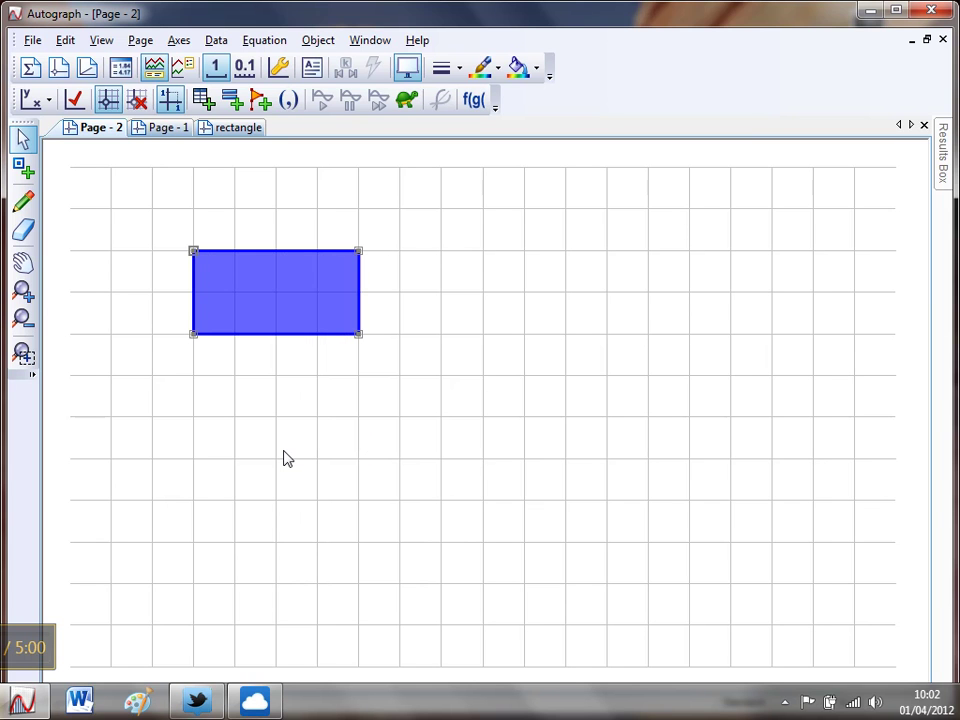
Plot four corner points of a 2-by-2 square below the rectangle's left half.
left_click(167, 394)
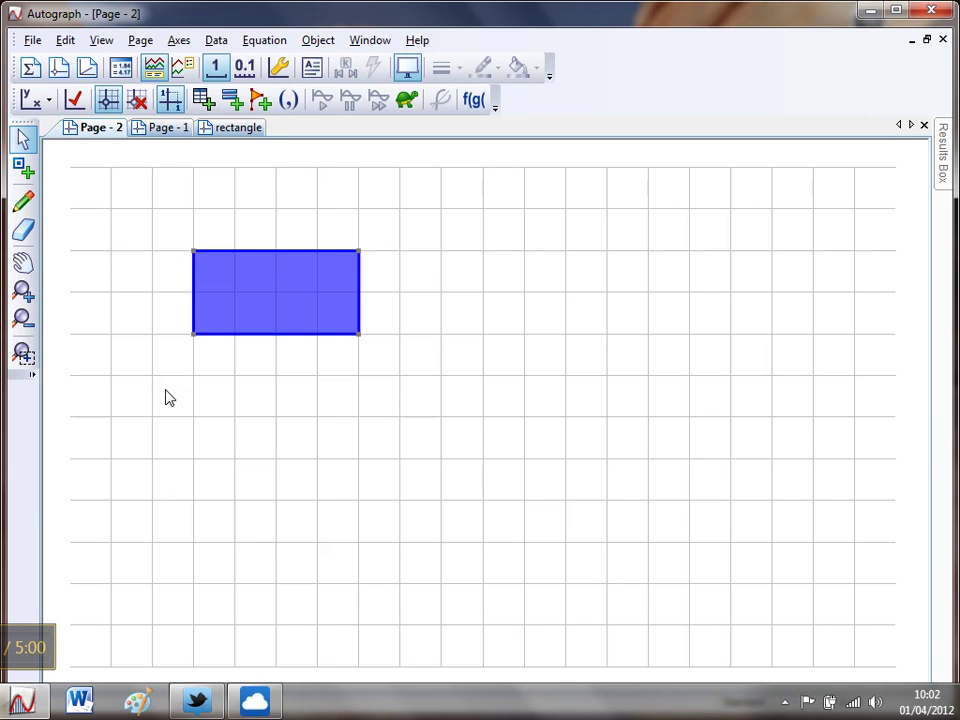
left_click(24, 168)
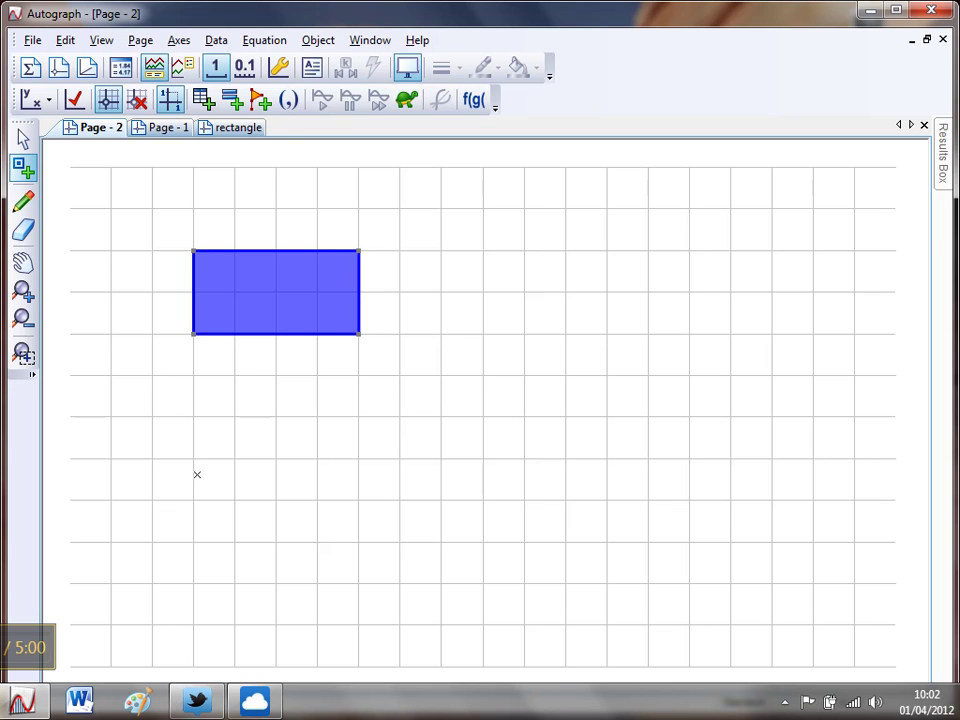
left_click(194, 459)
left_click(194, 542)
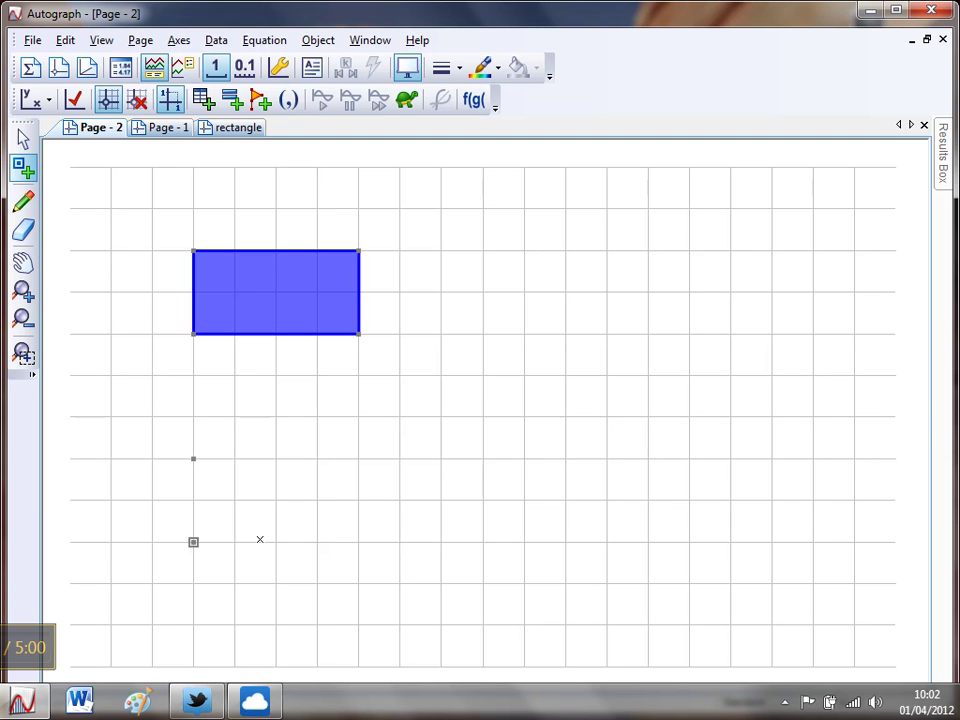
left_click(276, 542)
left_click(276, 459)
Group the four square corner points into a filled blue square.
left_click(24, 168)
left_click_drag(167, 428, 253, 520)
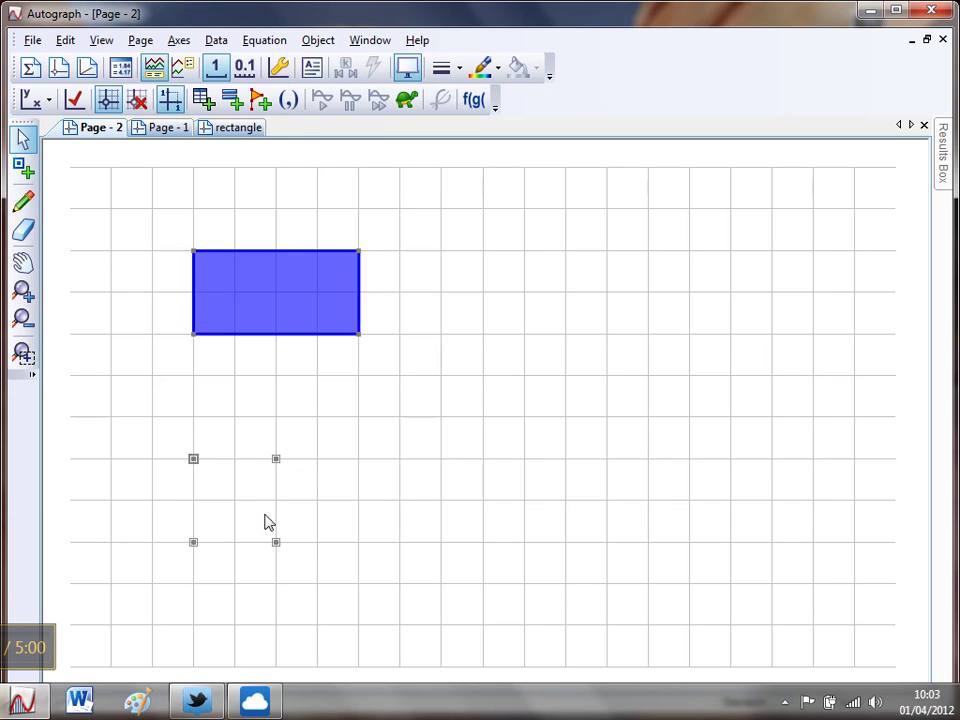
right_click(126, 372)
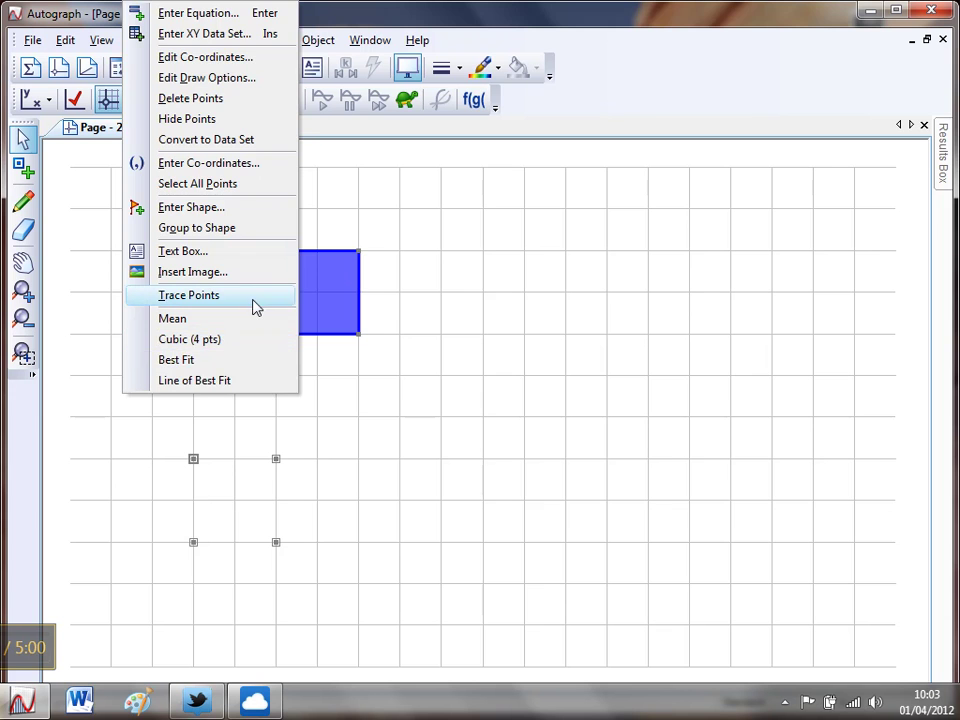
left_click(218, 232)
left_click(349, 413)
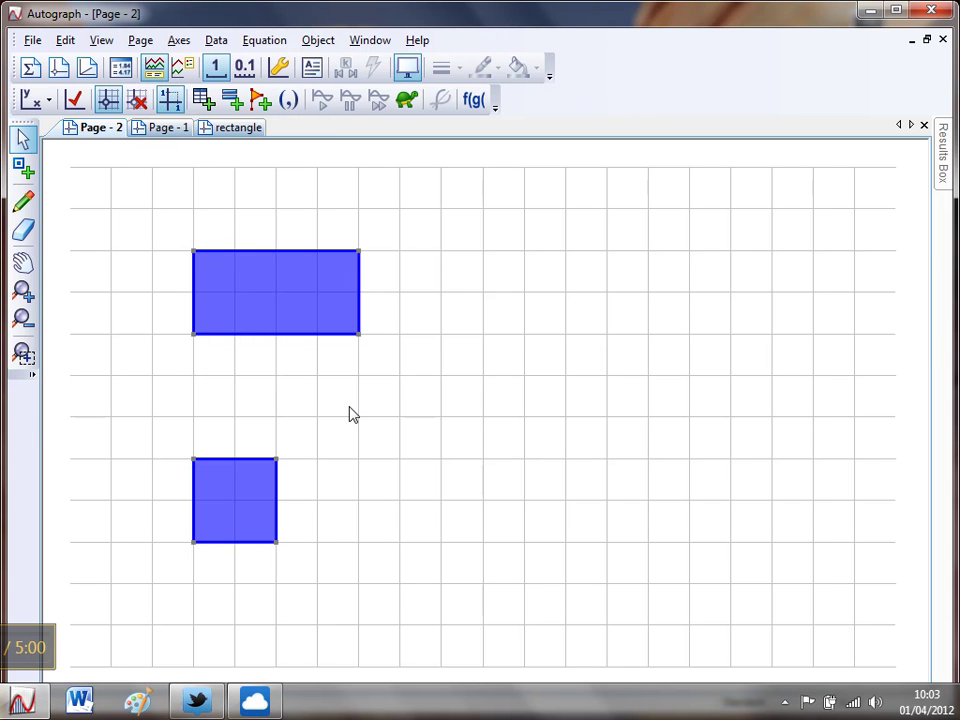
Place a point on the rectangle's midline with Grid Snap Ones on, and draw a vertical line through it.
left_click(23, 167)
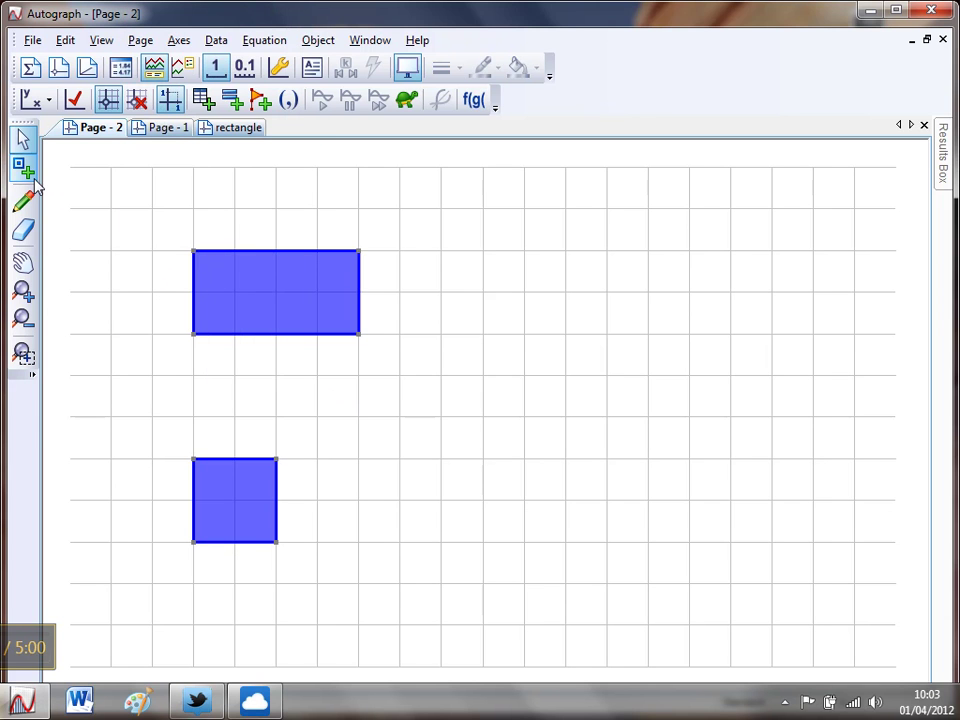
left_click(276, 417)
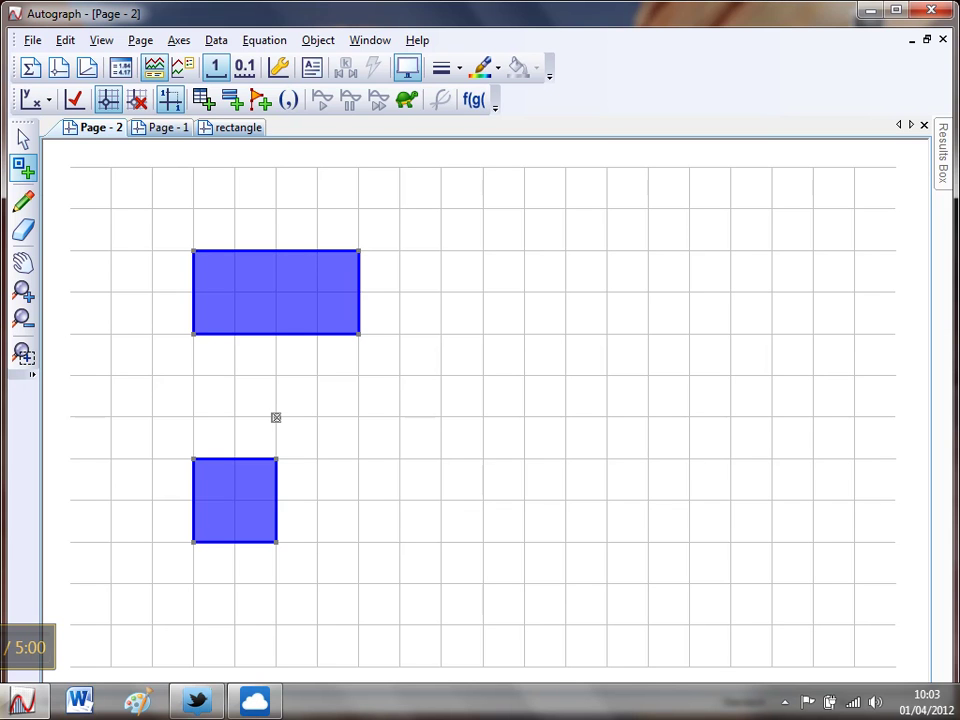
left_click(217, 70)
right_click(186, 392)
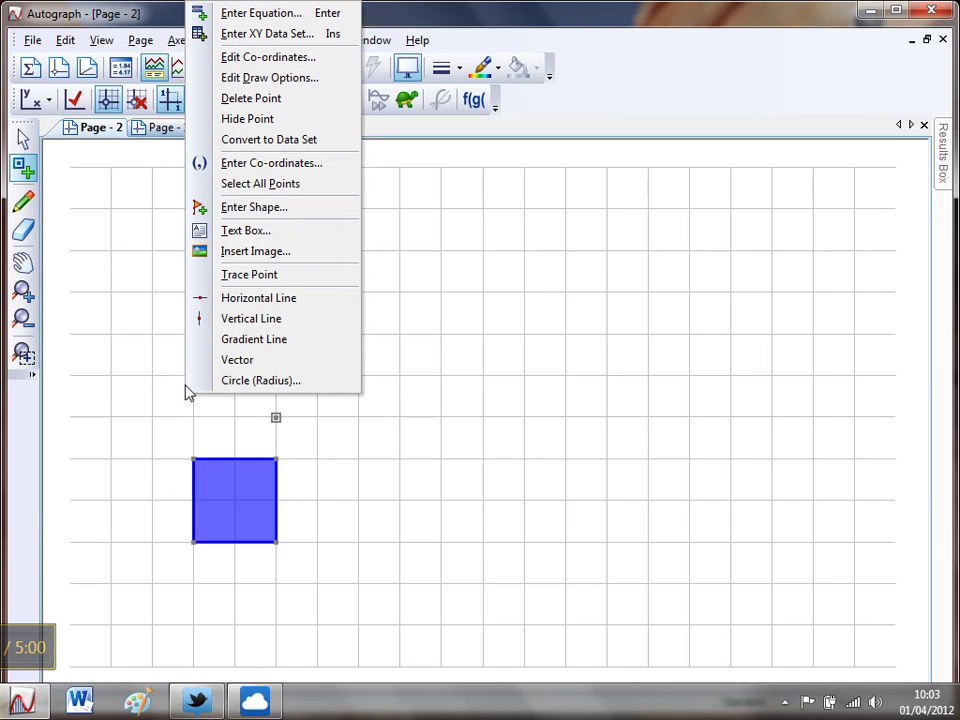
left_click(247, 319)
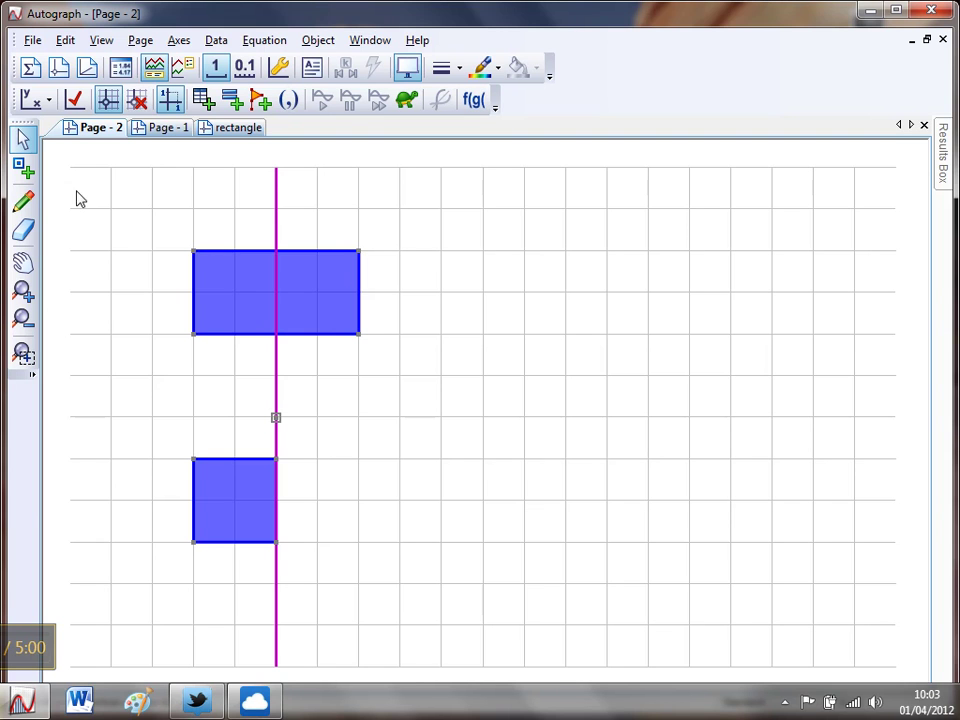
Reflect the lower square in the vertical mirror line, creating a yellow image on its right.
left_click(23, 140)
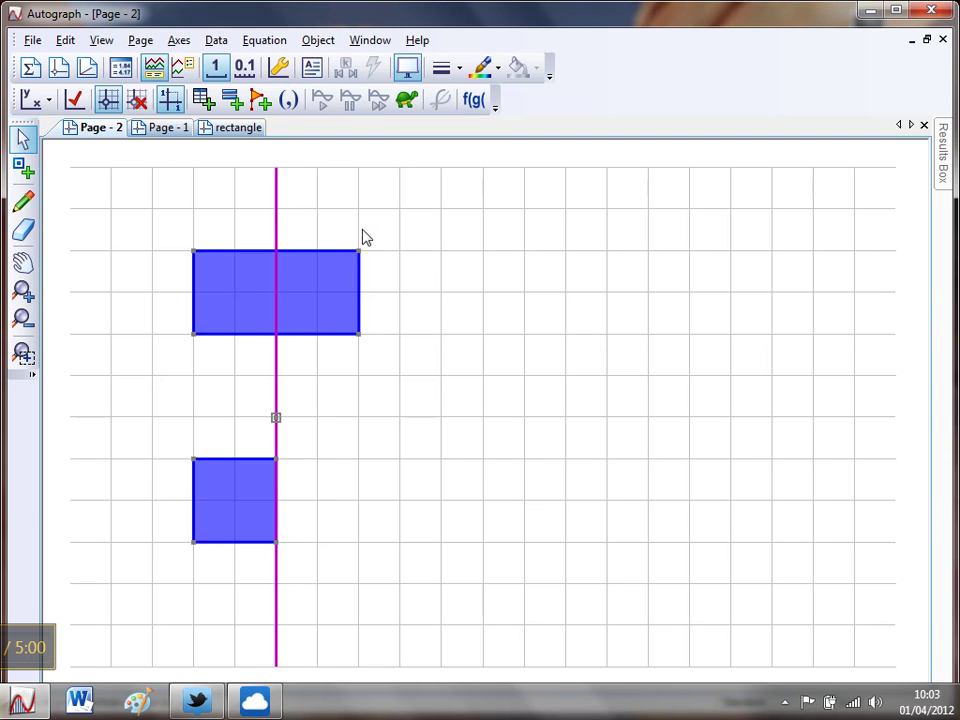
left_click(474, 263)
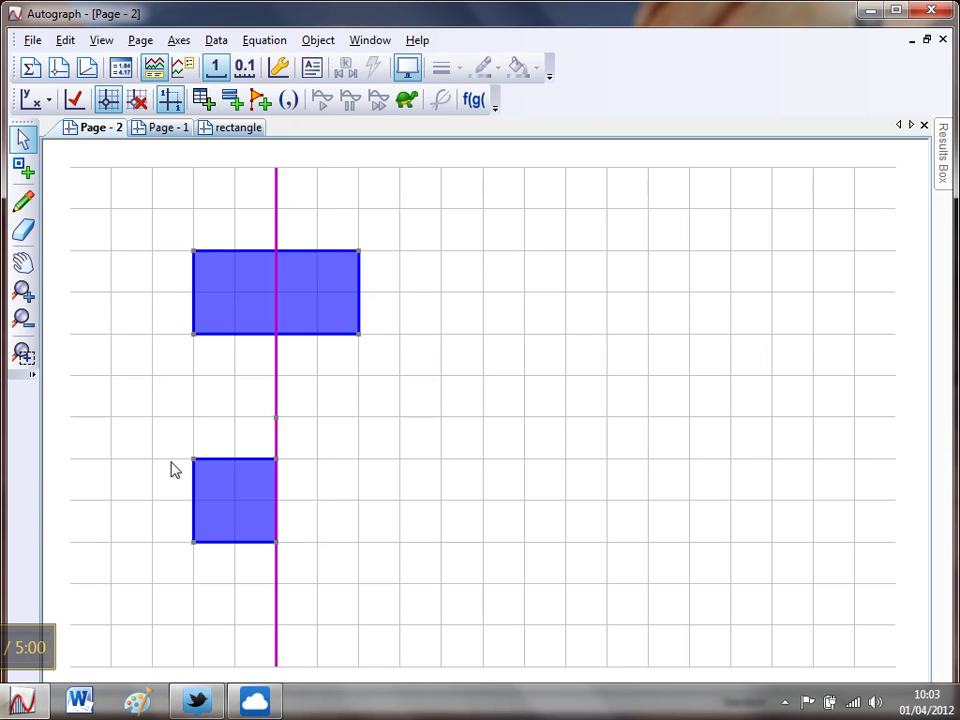
left_click(281, 380)
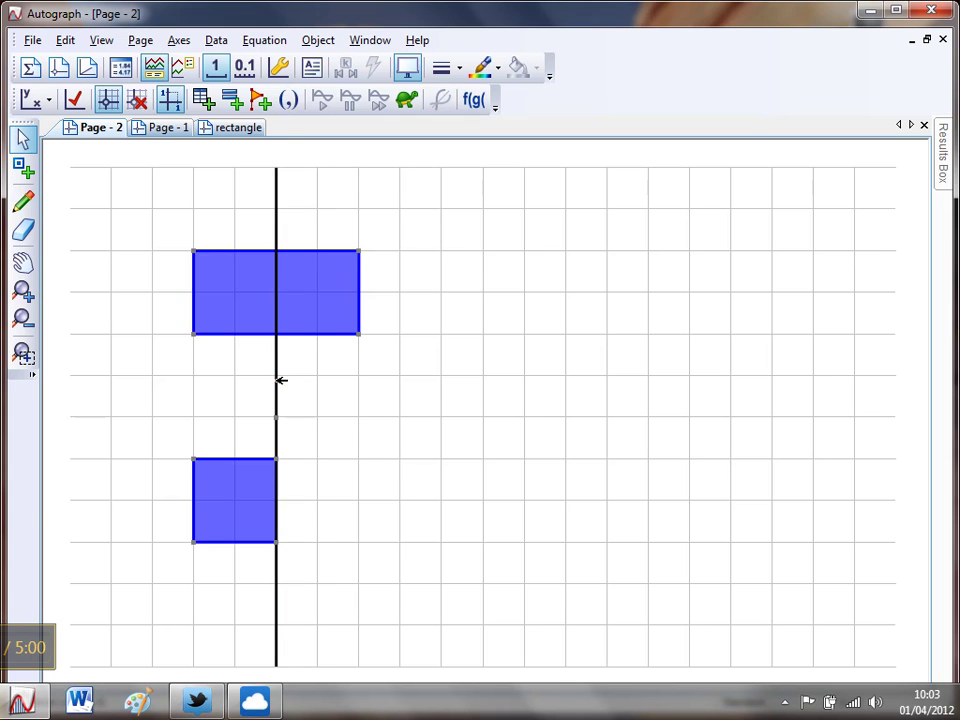
left_click(238, 488)
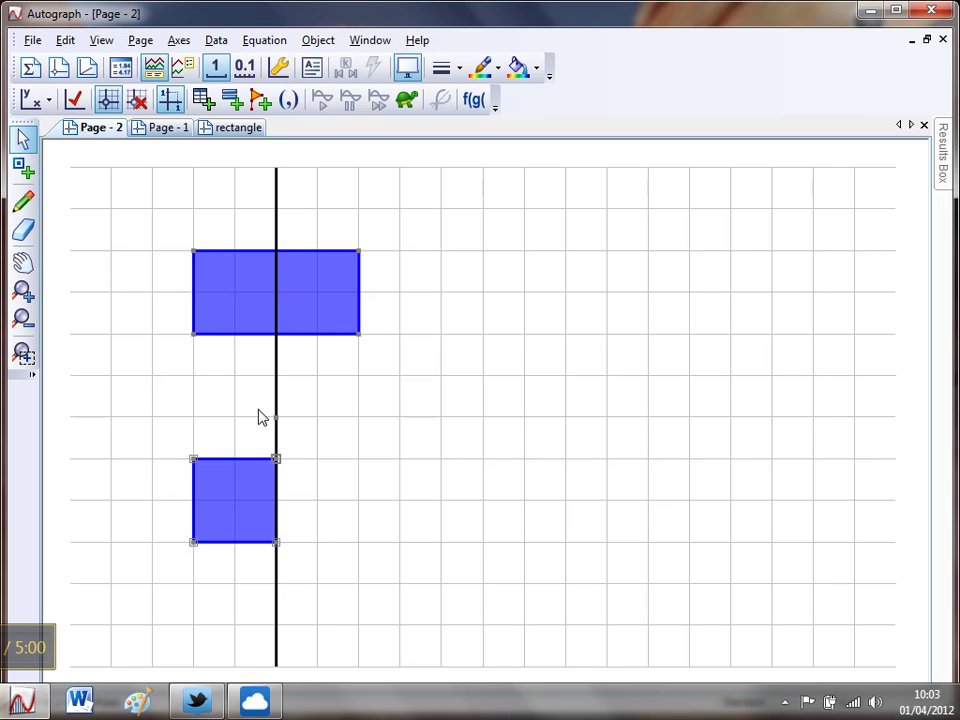
right_click(111, 334)
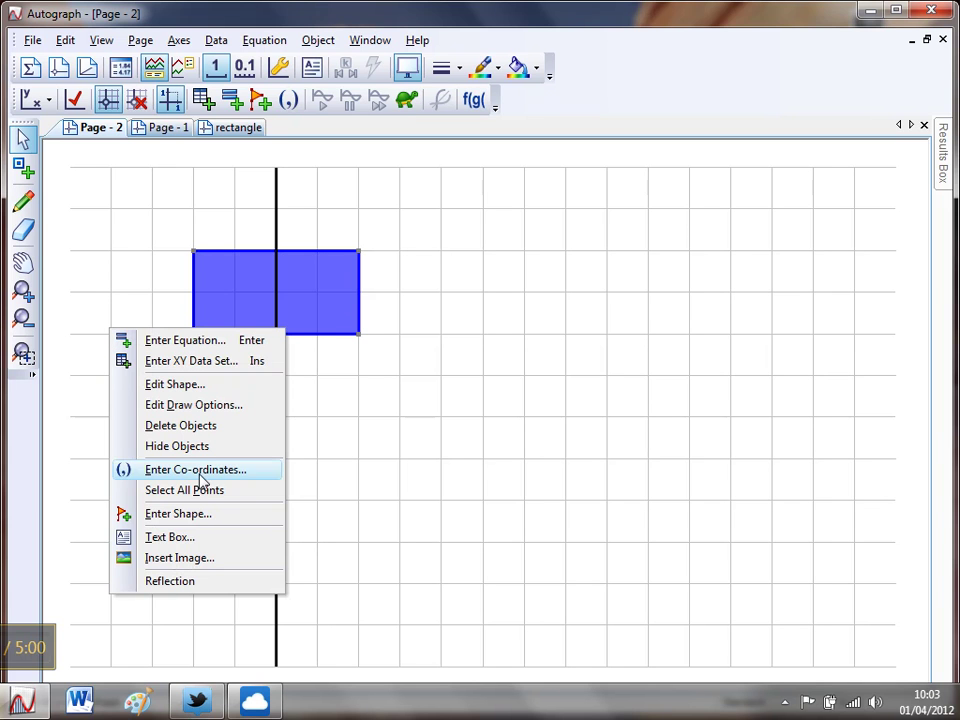
left_click(172, 584)
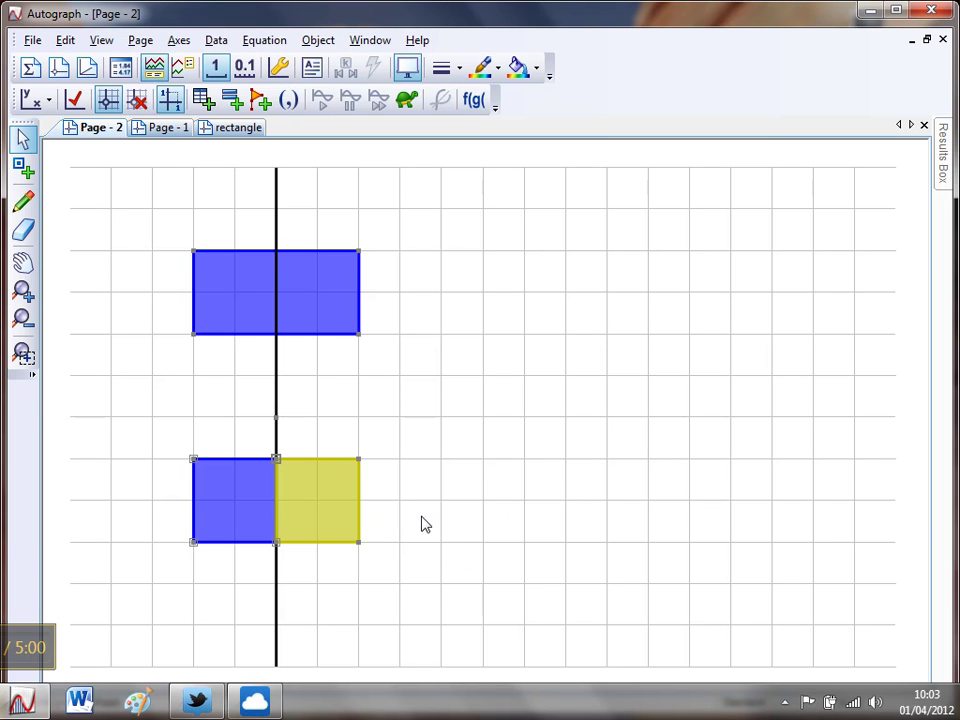
left_click(340, 490)
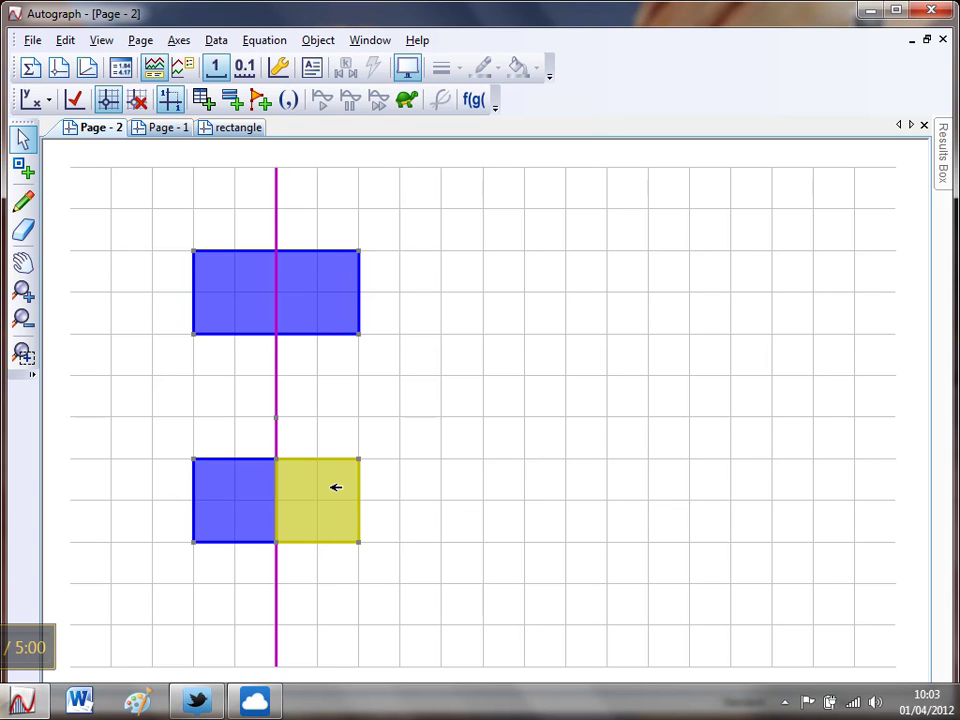
left_click(336, 487)
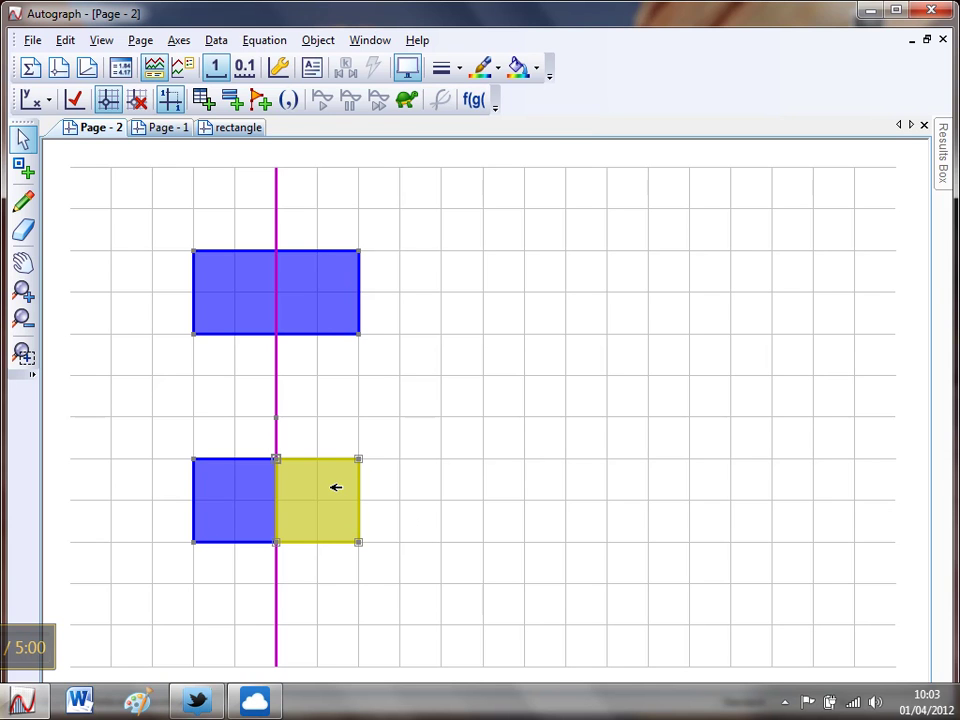
Make the reflected image's fill and outline colour blue.
left_click(536, 68)
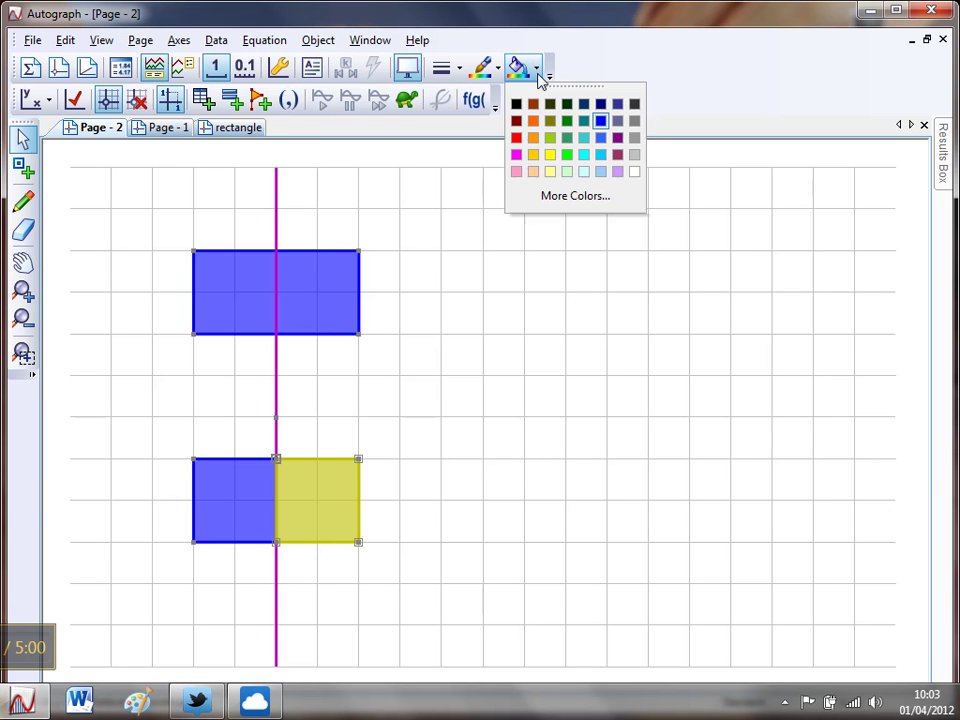
left_click(600, 121)
left_click(486, 68)
left_click(559, 119)
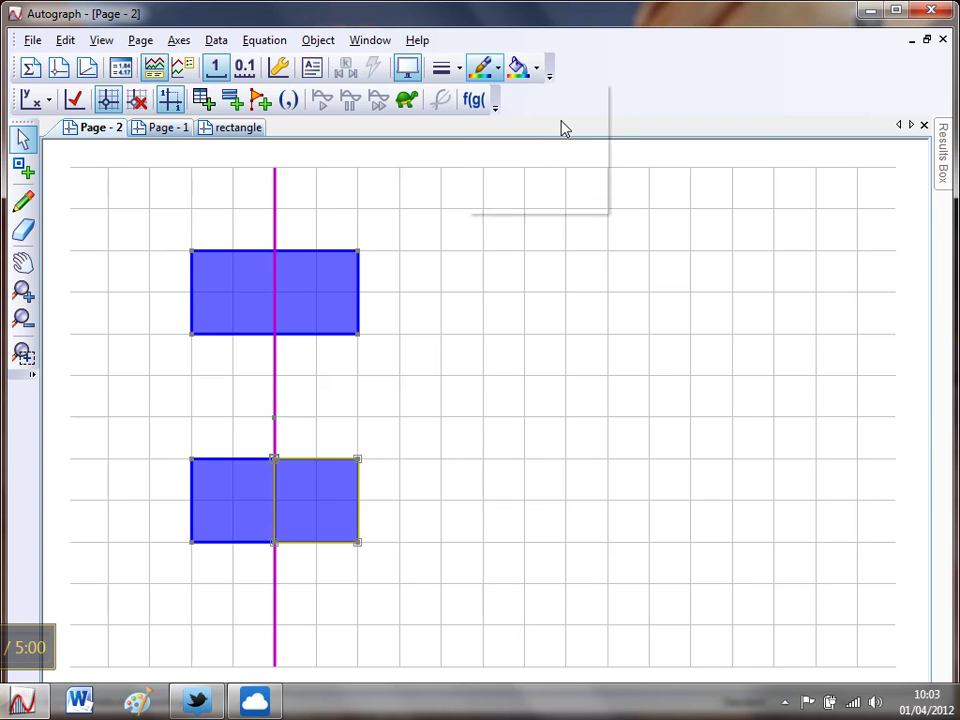
Drag the mirror line's point sideways so the reflection follows it.
left_click(489, 420)
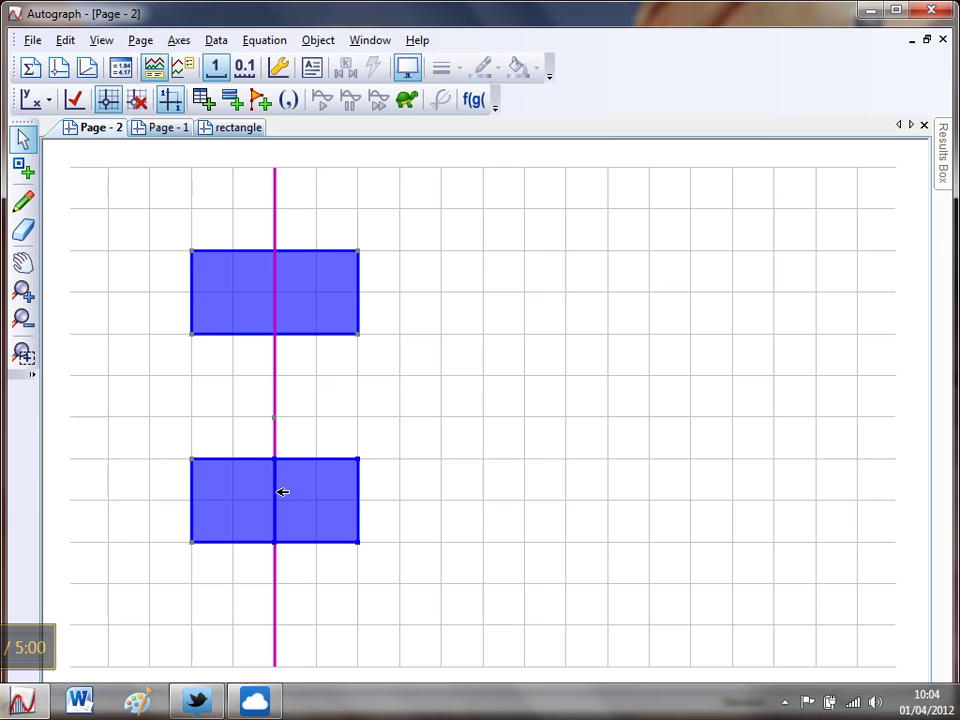
left_click(275, 418)
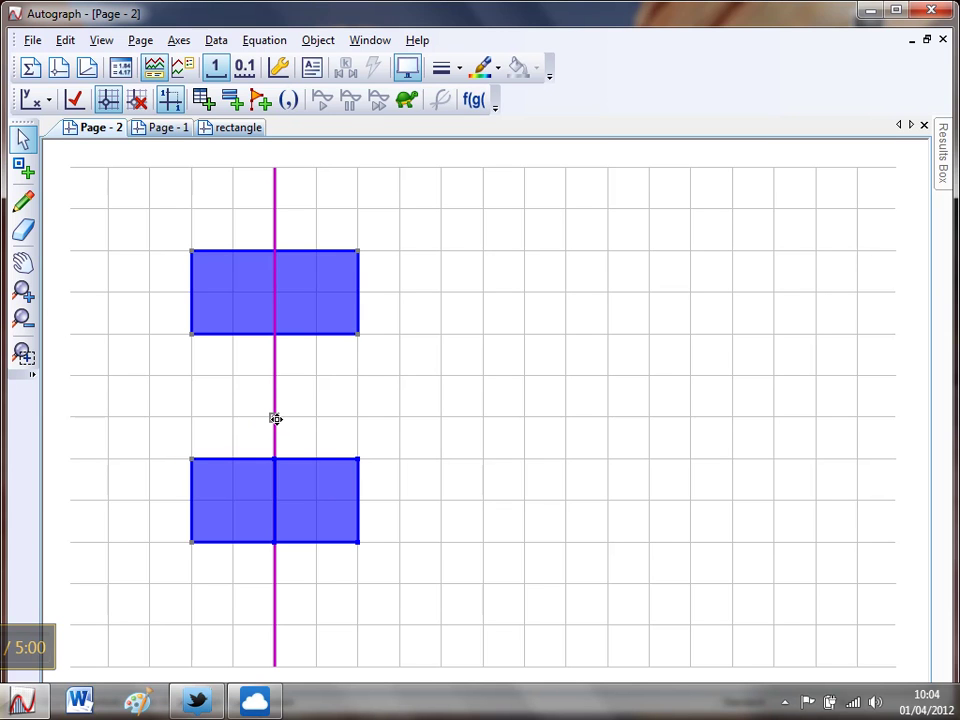
mouse_move(275, 418)
left_mouse_down()
mouse_move(317, 418)
mouse_move(290, 424)
left_mouse_up()
Plot three points right of the rectangles: two four squares apart, the third two squares below.
left_click(141, 223)
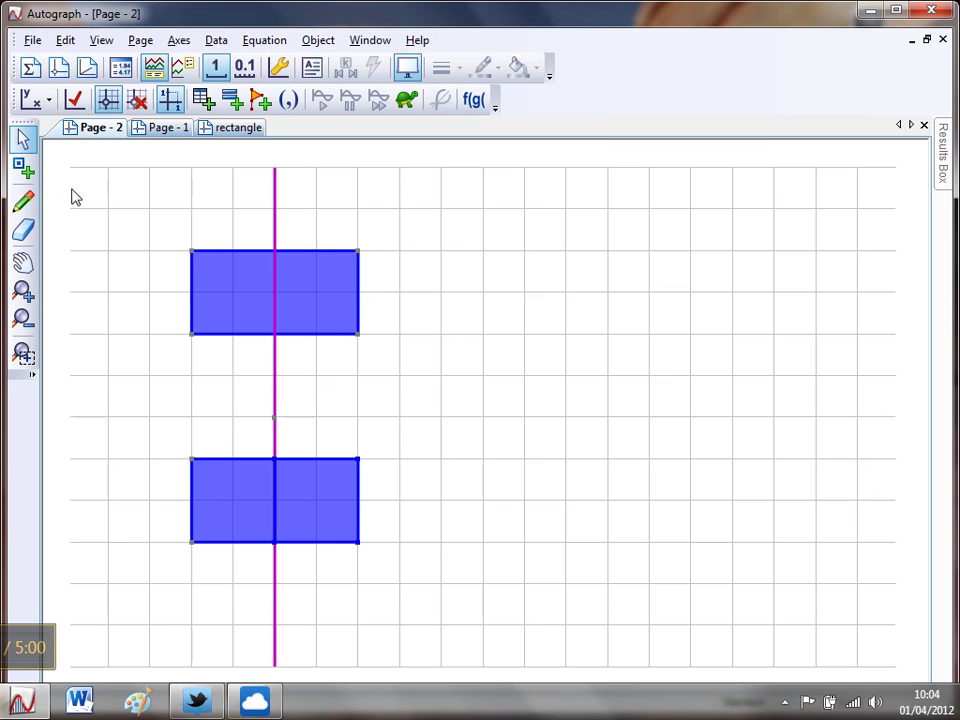
left_click(23, 138)
left_click(28, 171)
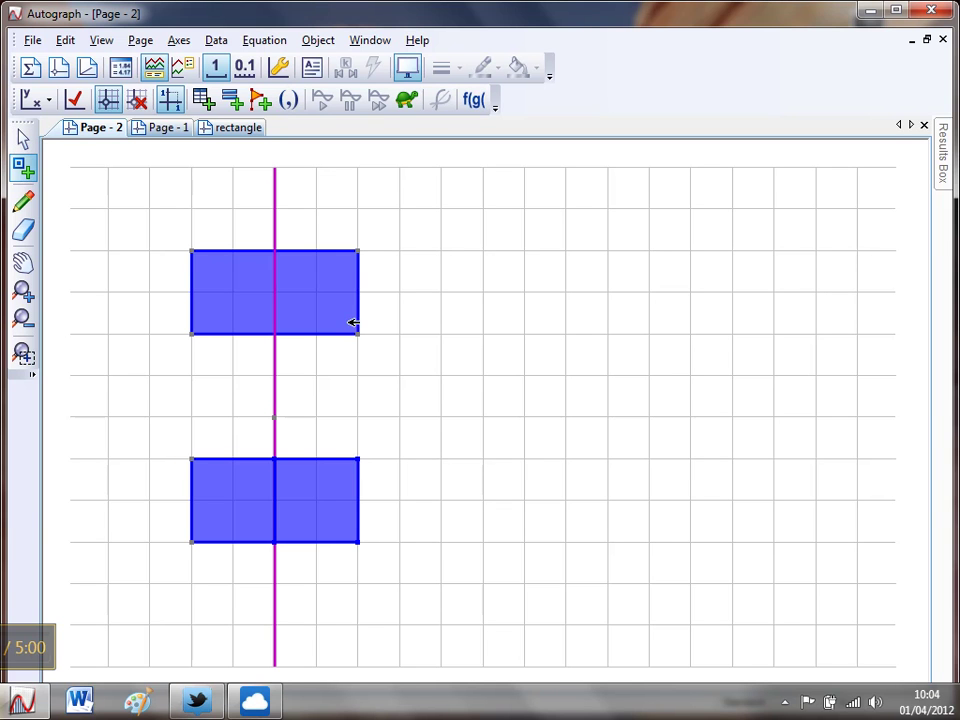
left_click(525, 417)
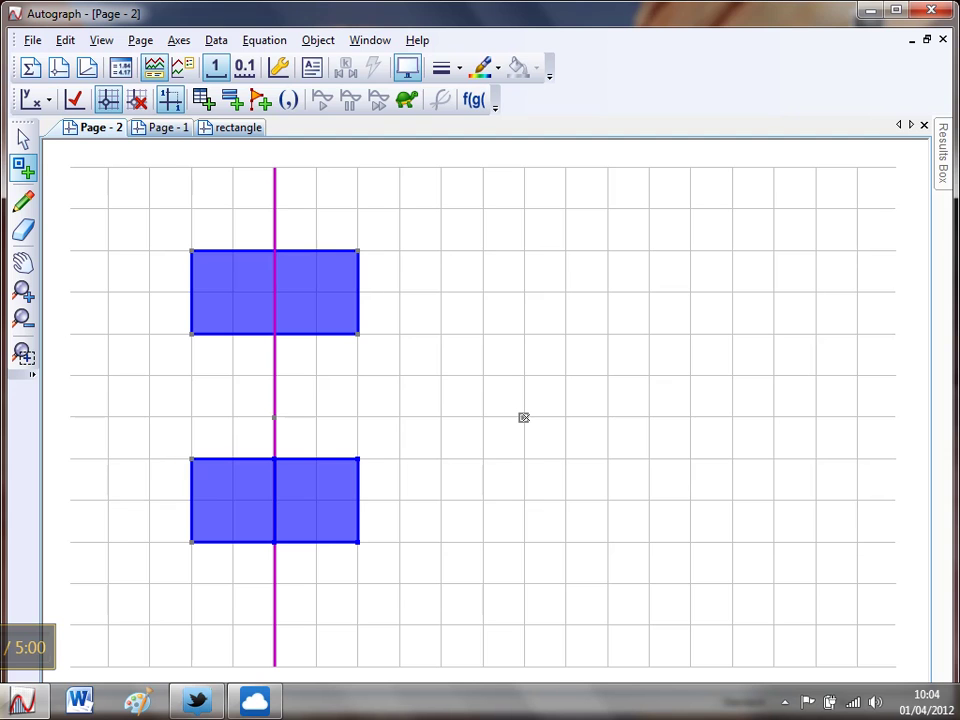
left_click(690, 417)
left_click(690, 500)
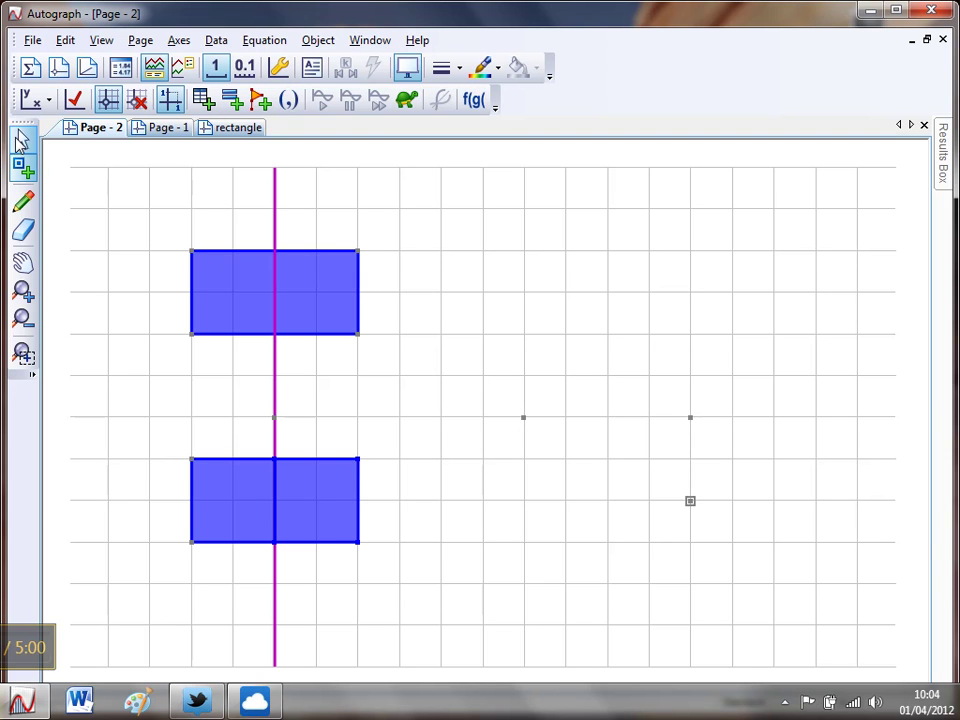
Group the three points into a filled blue right-angled triangle.
left_click(22, 138)
left_click_drag(507, 373, 762, 554)
right_click(603, 287)
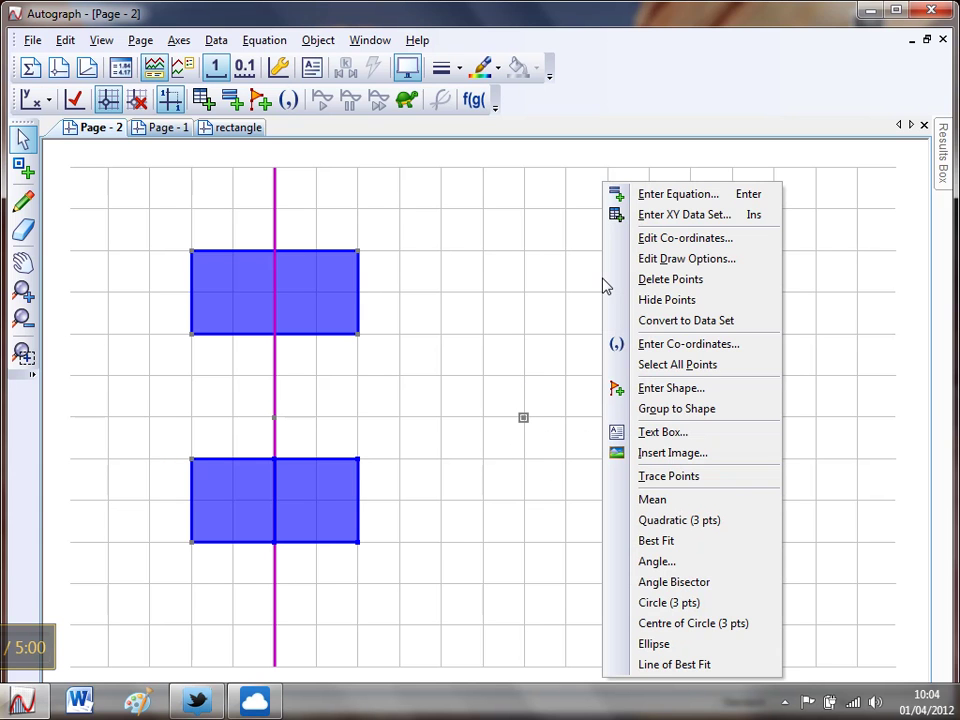
left_click(680, 410)
left_click(615, 531)
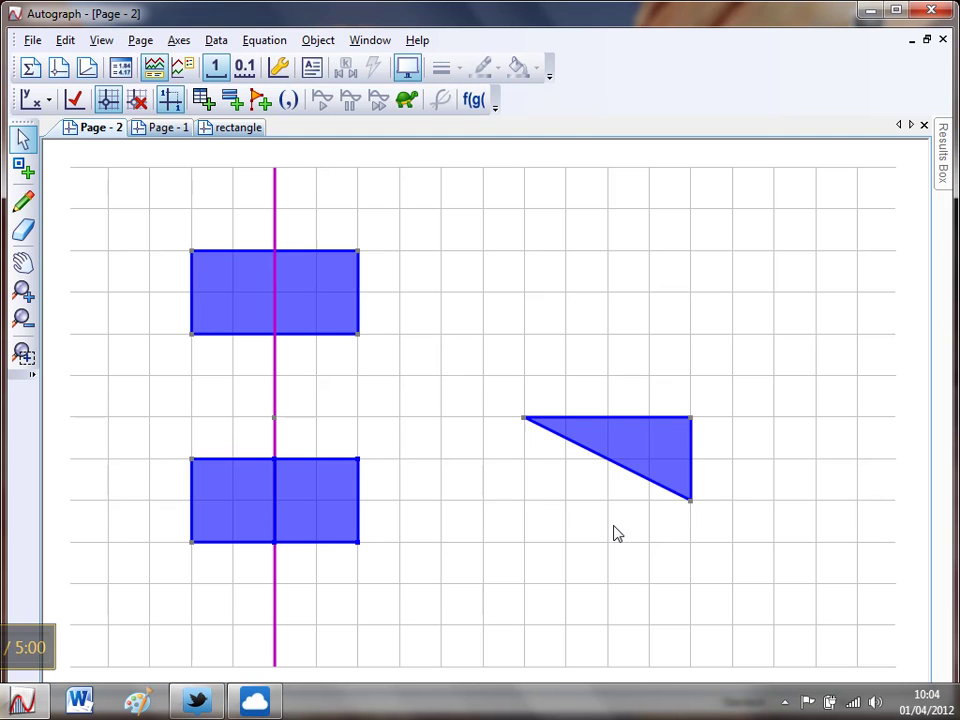
left_click(24, 170)
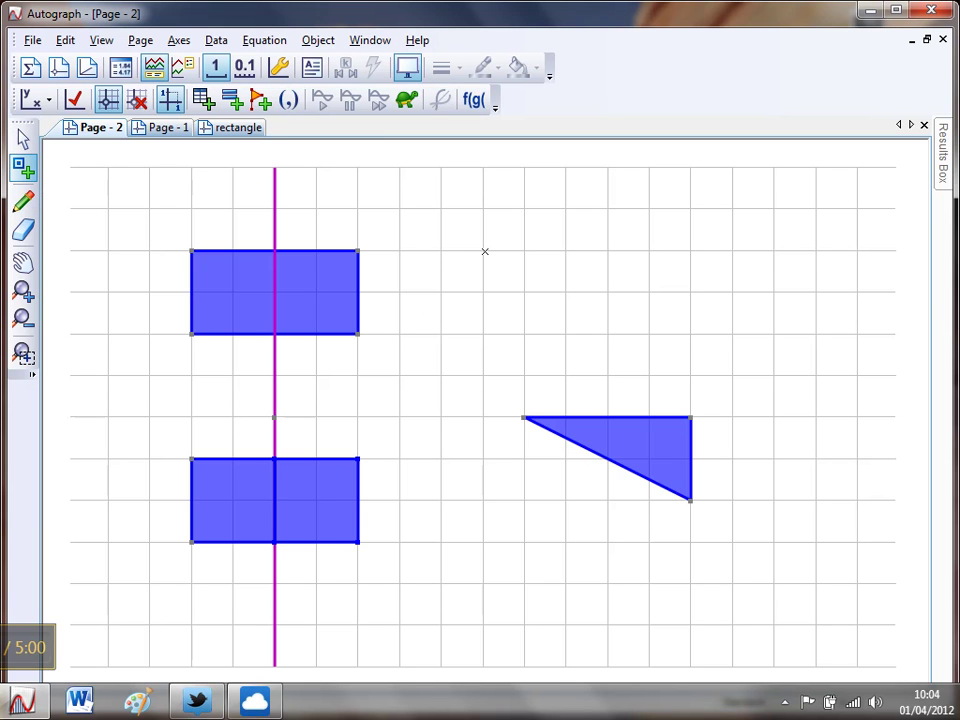
Place two points above the triangle, four squares across and two down, and join them with a yellow segment.
left_click(484, 251)
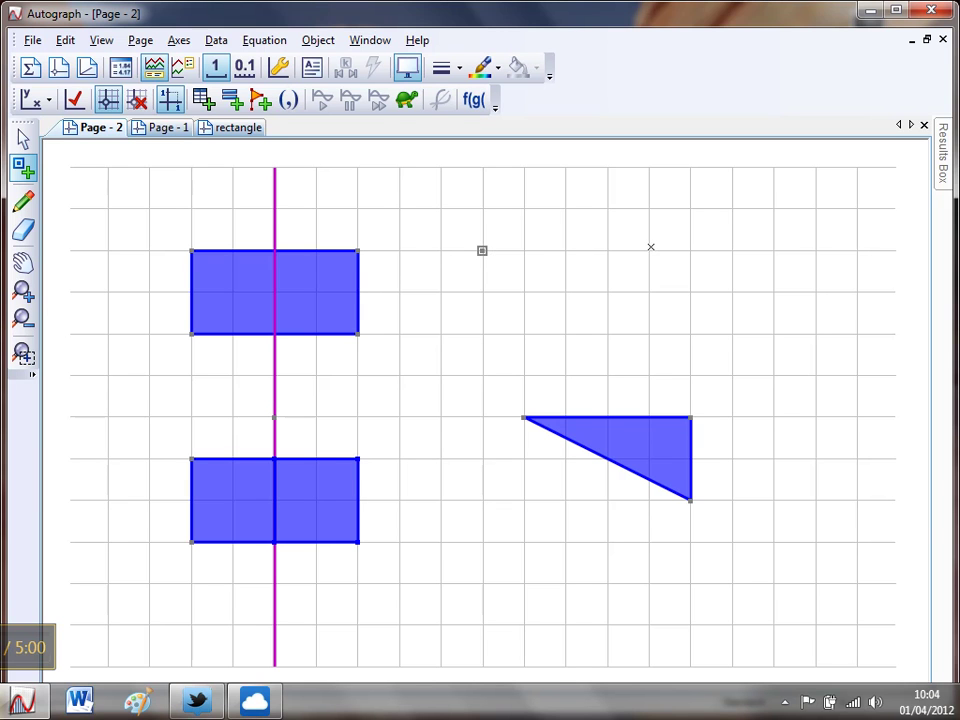
left_click(648, 335)
left_click(23, 138)
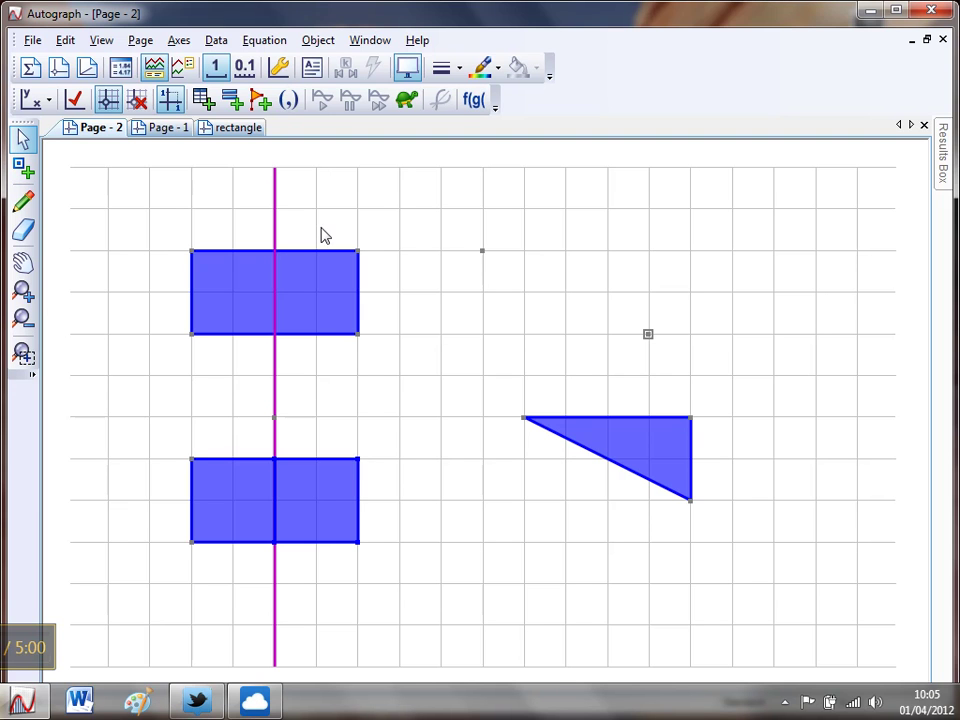
left_click(482, 251)
left_click(649, 334)
right_click(690, 210)
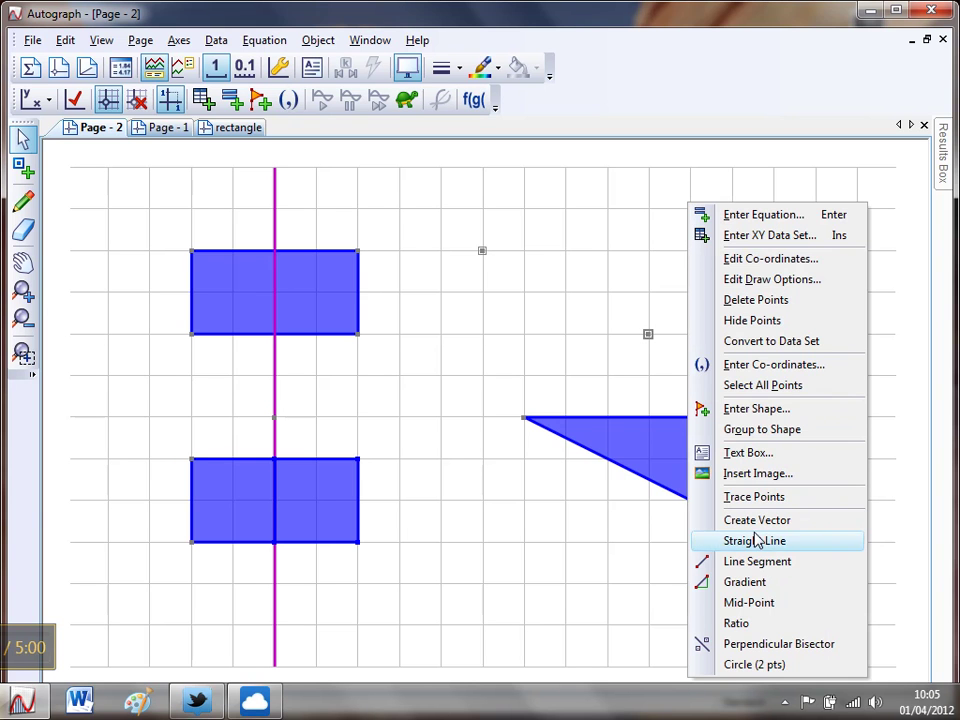
left_click(762, 562)
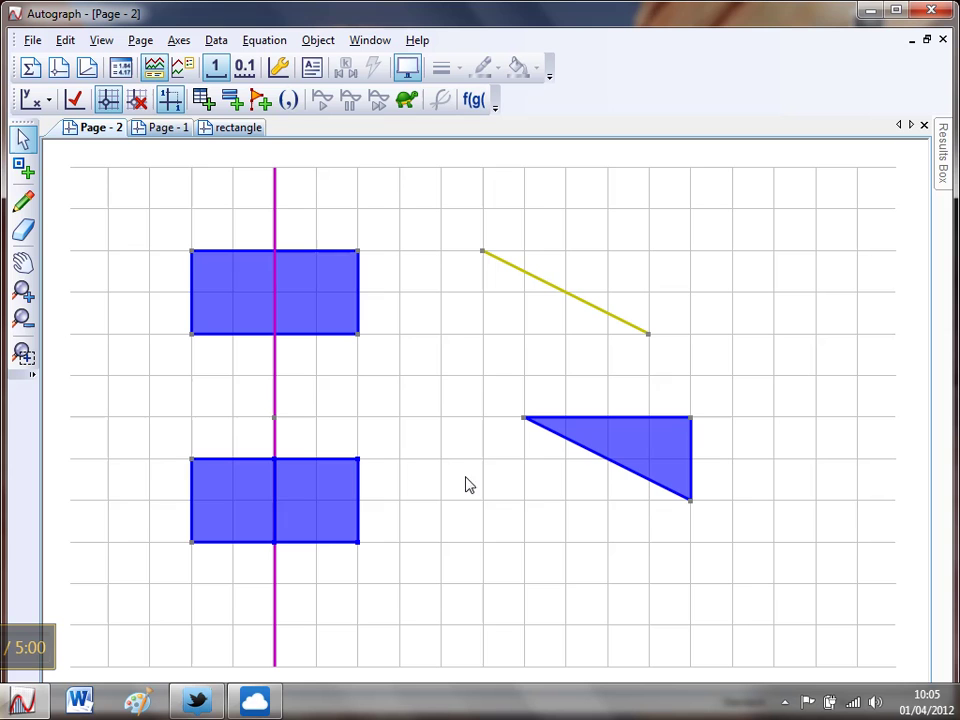
Draw a cyan line parallel to the yellow segment through a new point moved onto the triangle's corner.
left_click(23, 168)
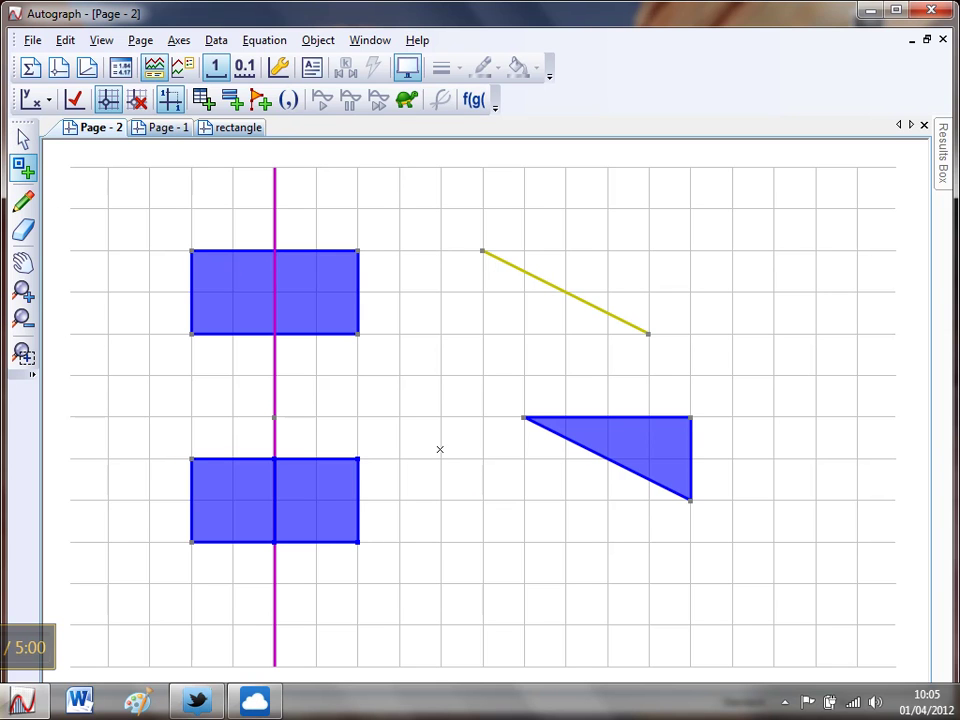
left_click(482, 459)
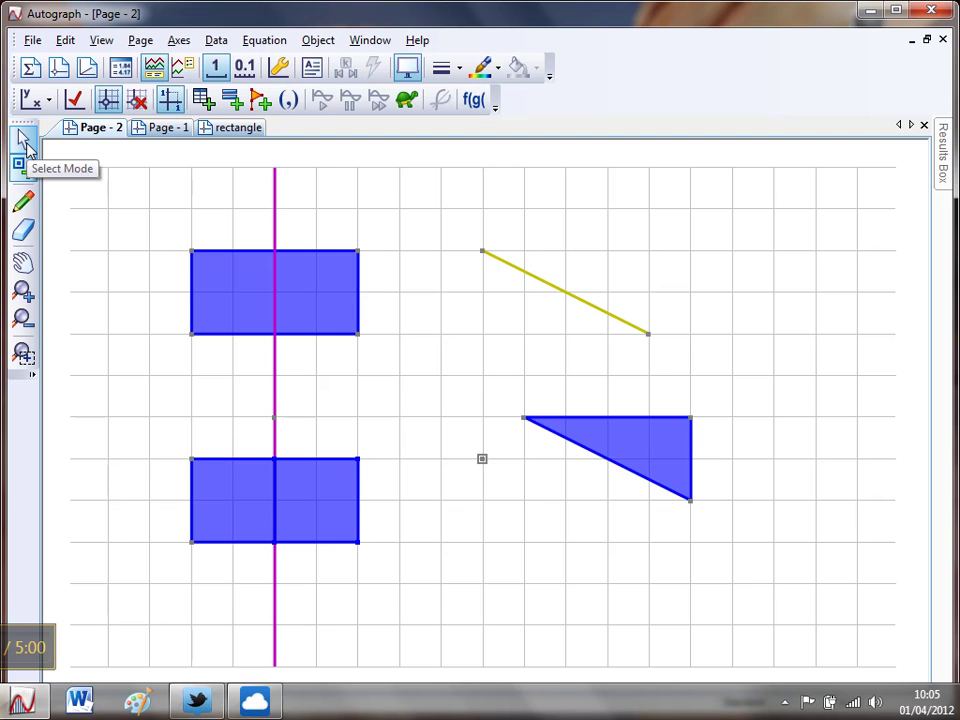
left_click(24, 142)
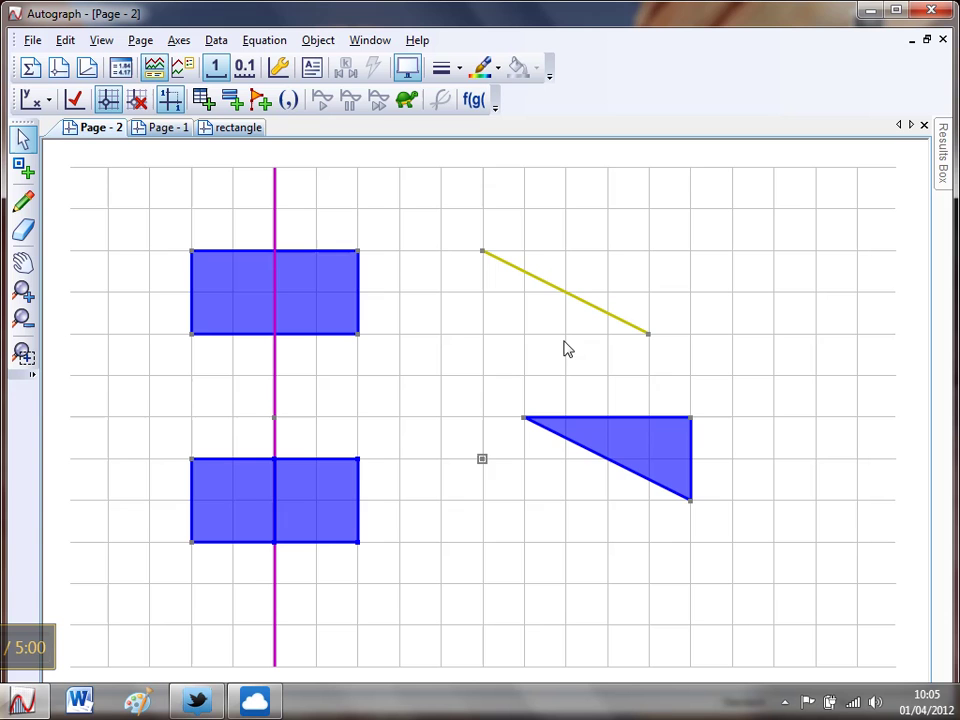
right_click(671, 215)
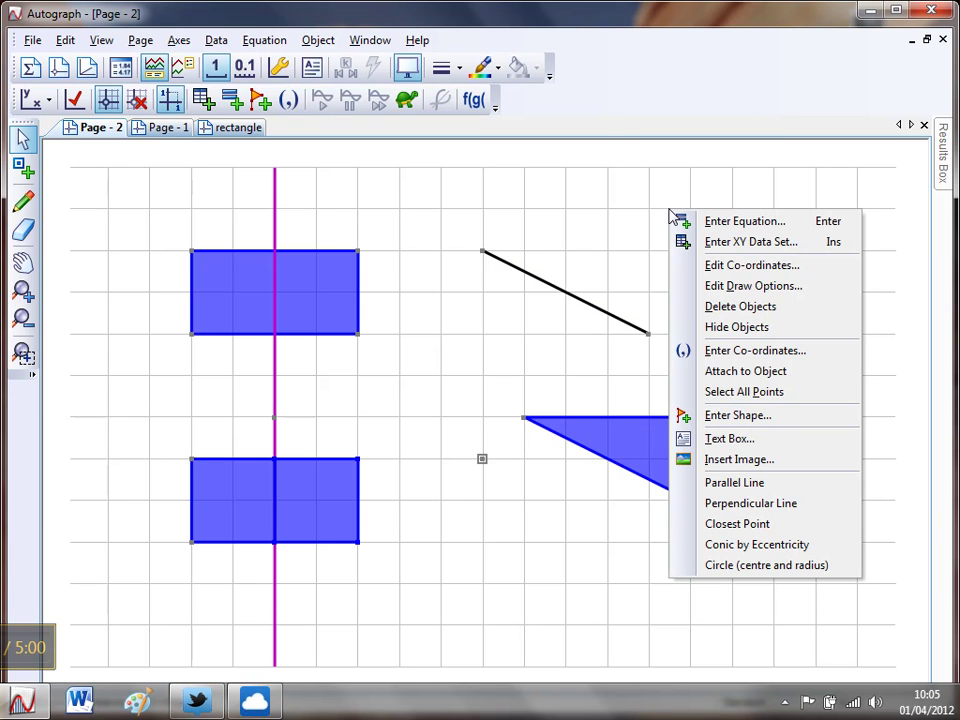
left_click(740, 483)
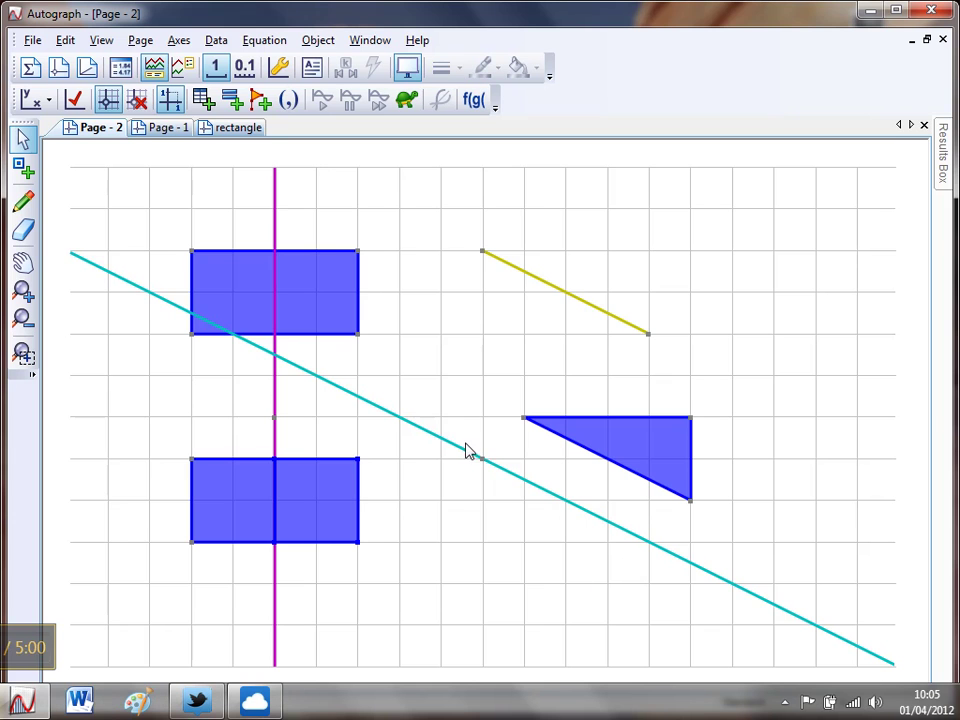
left_click_drag(482, 459, 524, 420)
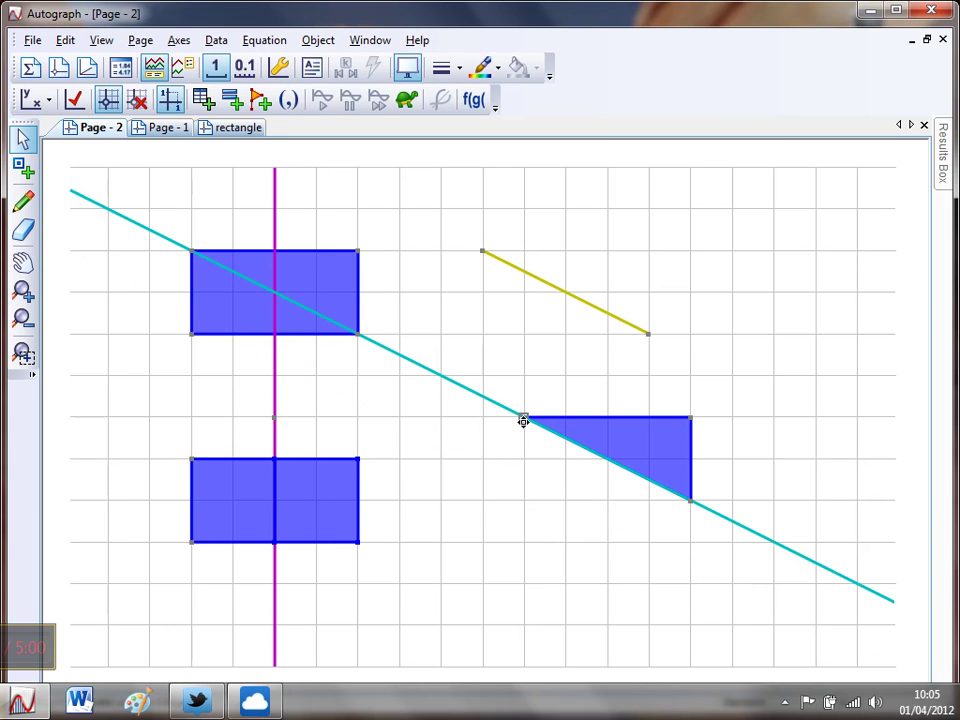
Slide the triangle down along the cyan diagonal line.
left_click(537, 505)
left_click_drag(652, 445, 720, 469)
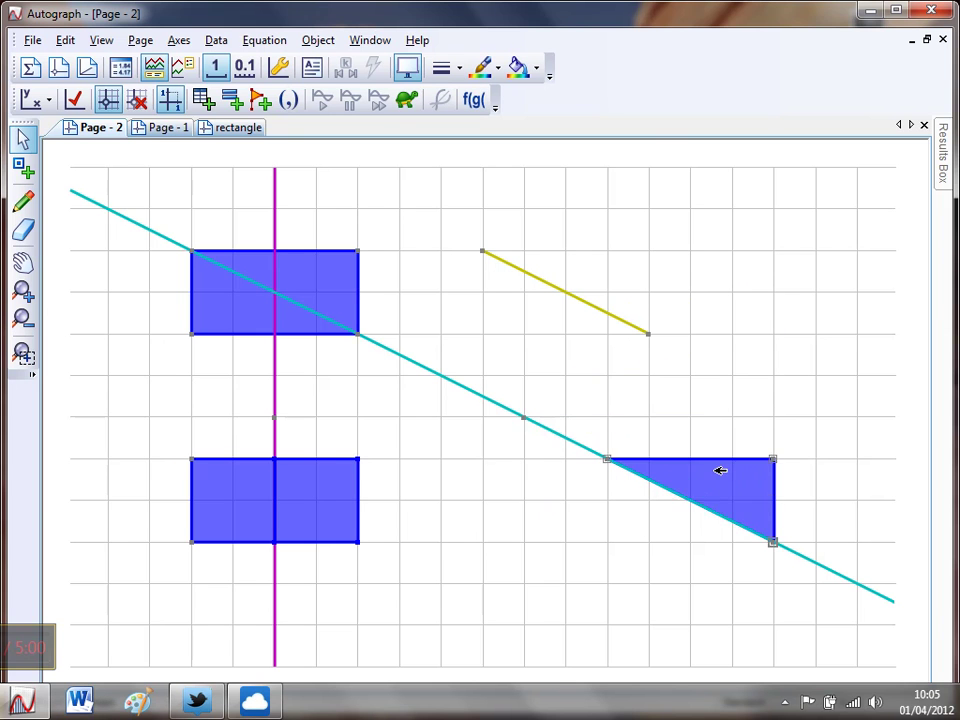
left_click(652, 402)
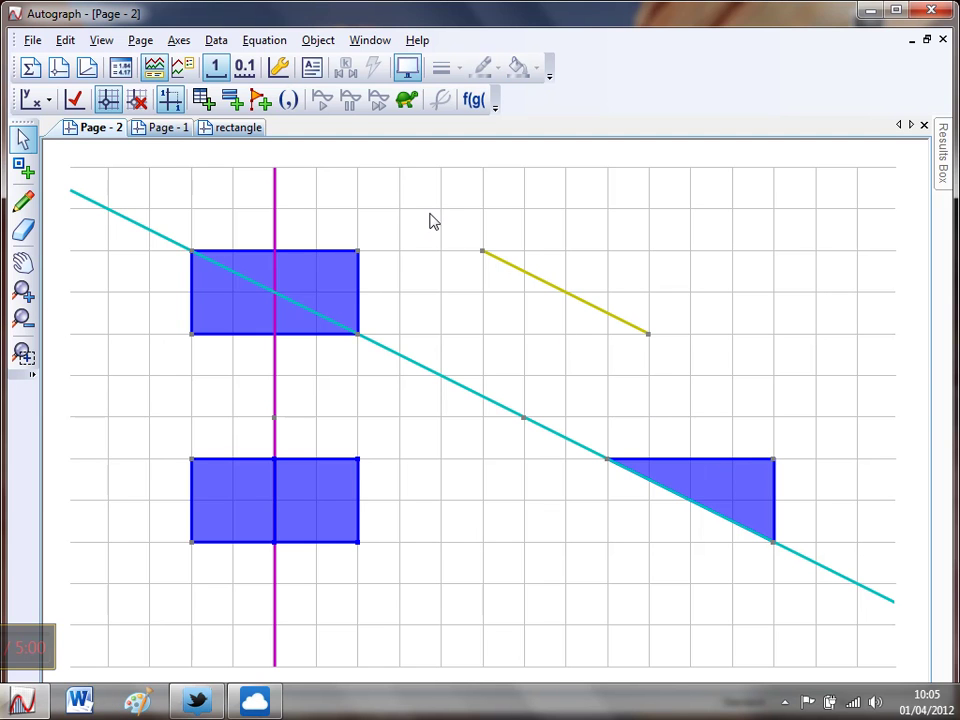
left_click_drag(442, 198, 726, 384)
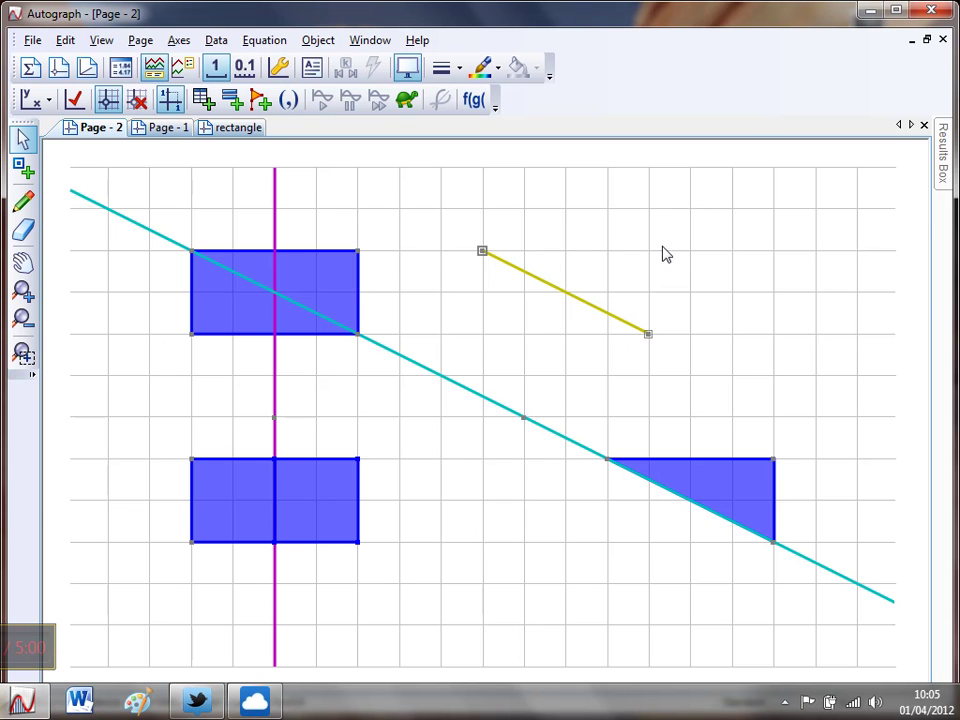
Hide the yellow segment's endpoints and then the yellow segment itself.
right_click(659, 248)
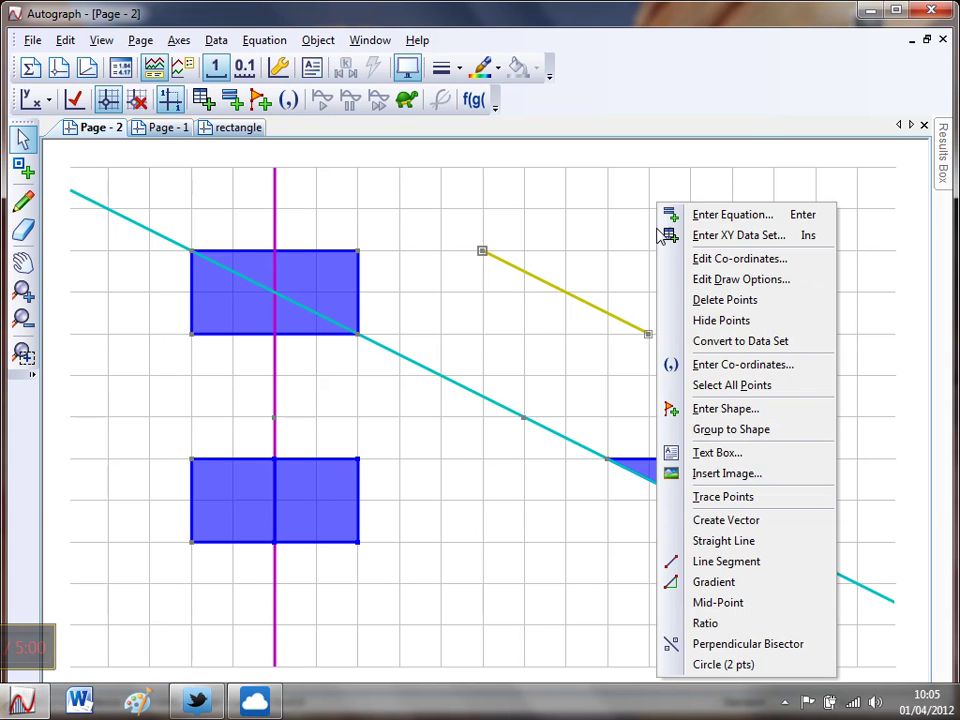
left_click(726, 320)
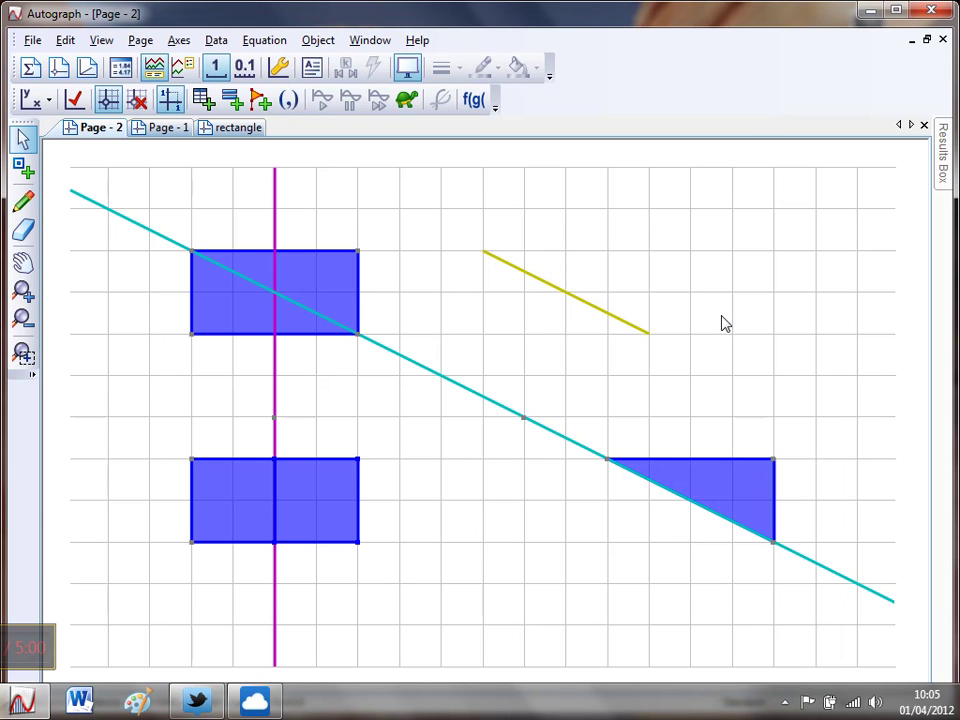
right_click(620, 316)
left_click(687, 435)
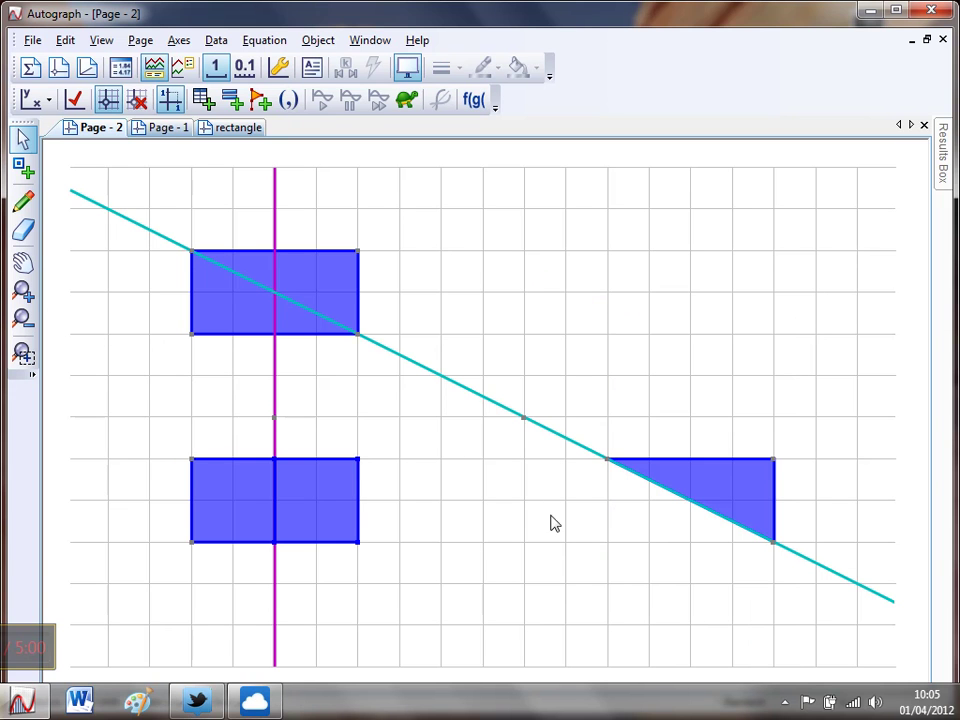
left_click(763, 495)
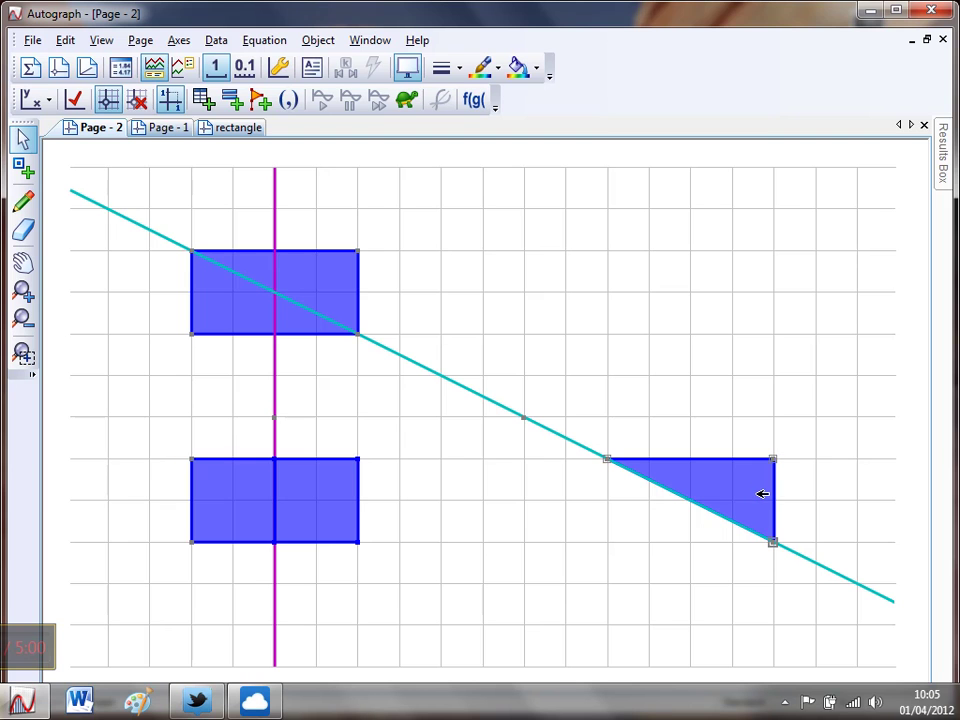
Reflect the blue triangle in the cyan diagonal line to make a teal mirrored copy.
left_click(464, 384)
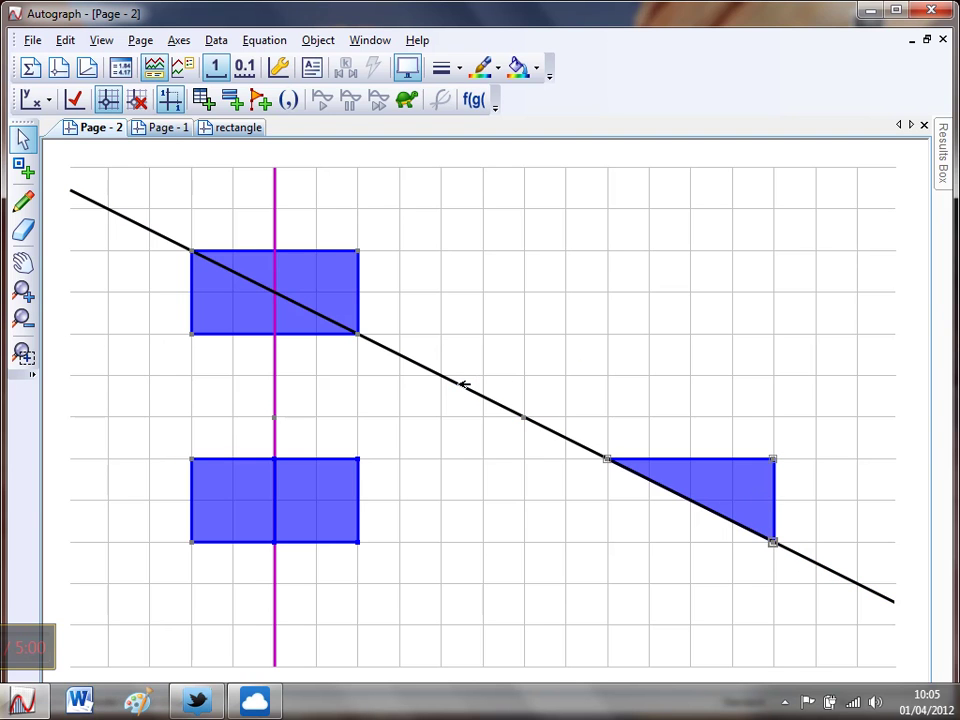
right_click(464, 384)
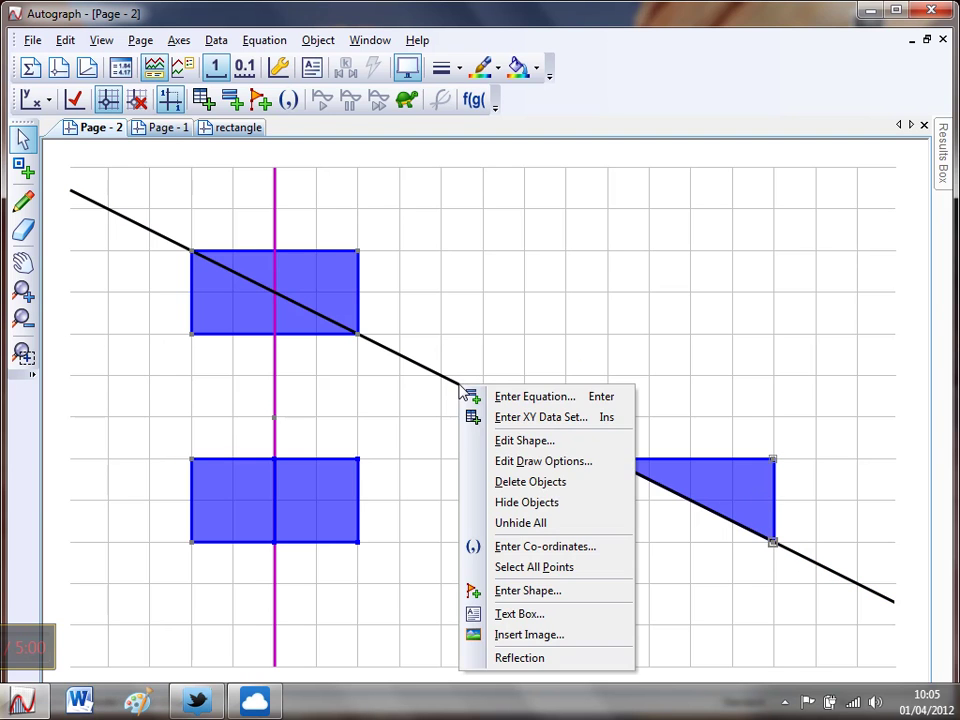
left_click(518, 659)
left_click(489, 536)
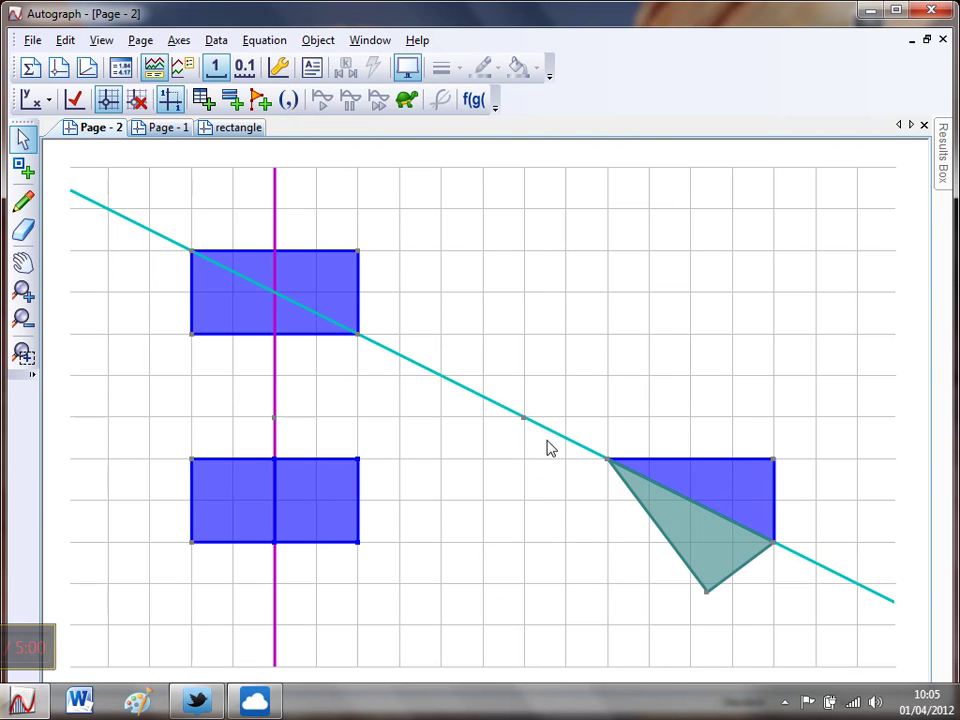
Swing the diagonal line by its point to check that the reflection follows it.
left_click(524, 418)
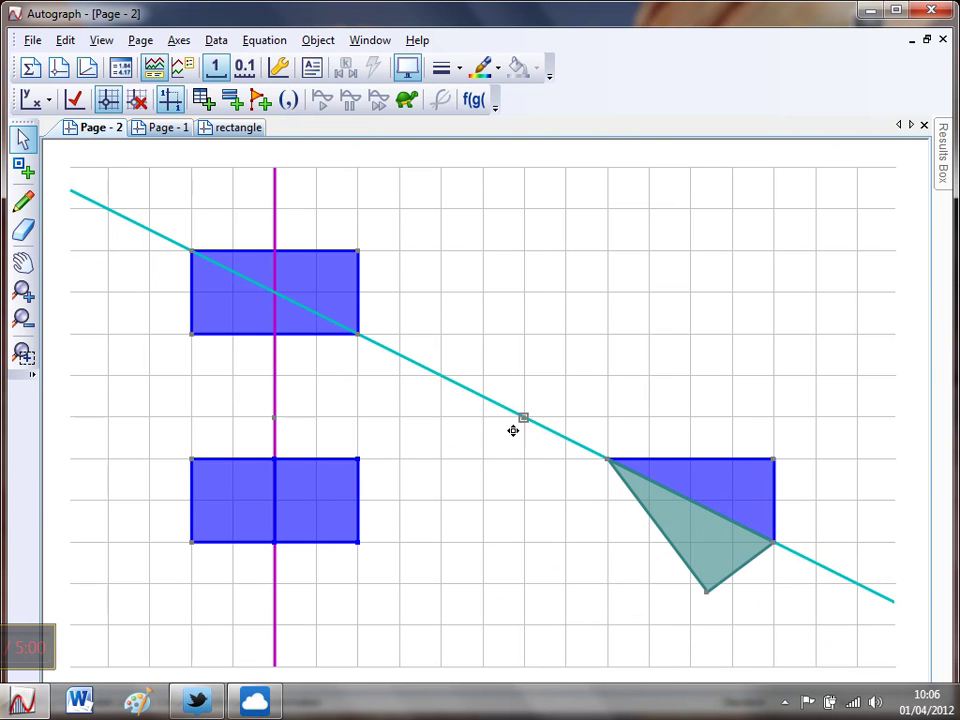
mouse_move(513, 430)
left_mouse_down()
mouse_move(480, 497)
mouse_move(525, 420)
mouse_move(489, 459)
mouse_move(525, 416)
left_mouse_up()
left_click(471, 306)
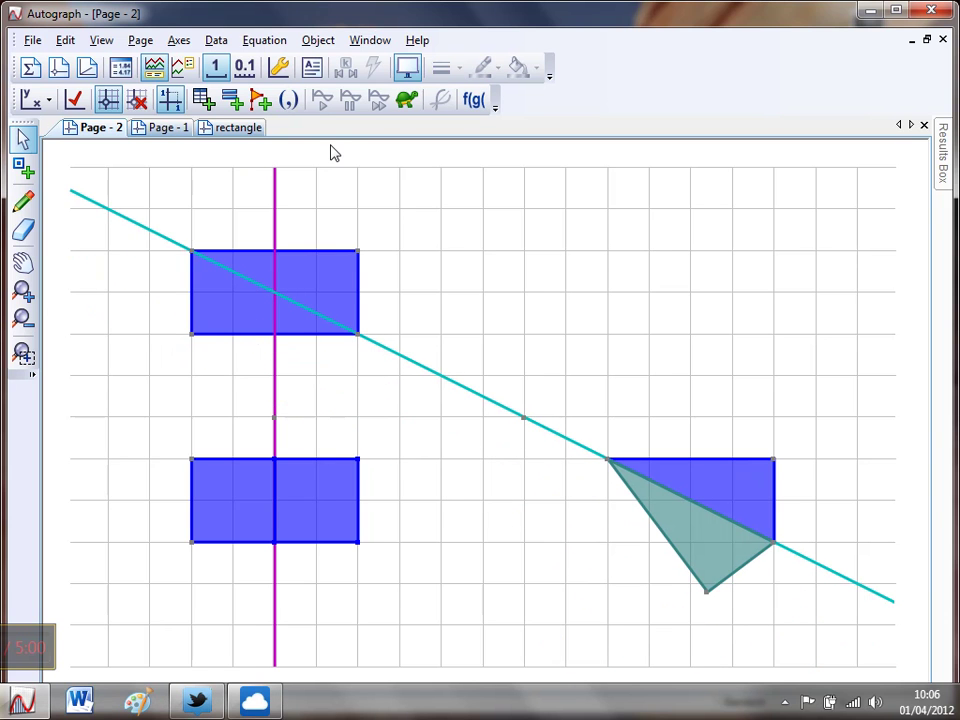
On the 'rectangle' page, nudge the red, green and purple mirror lines to show each reflection.
left_click(234, 128)
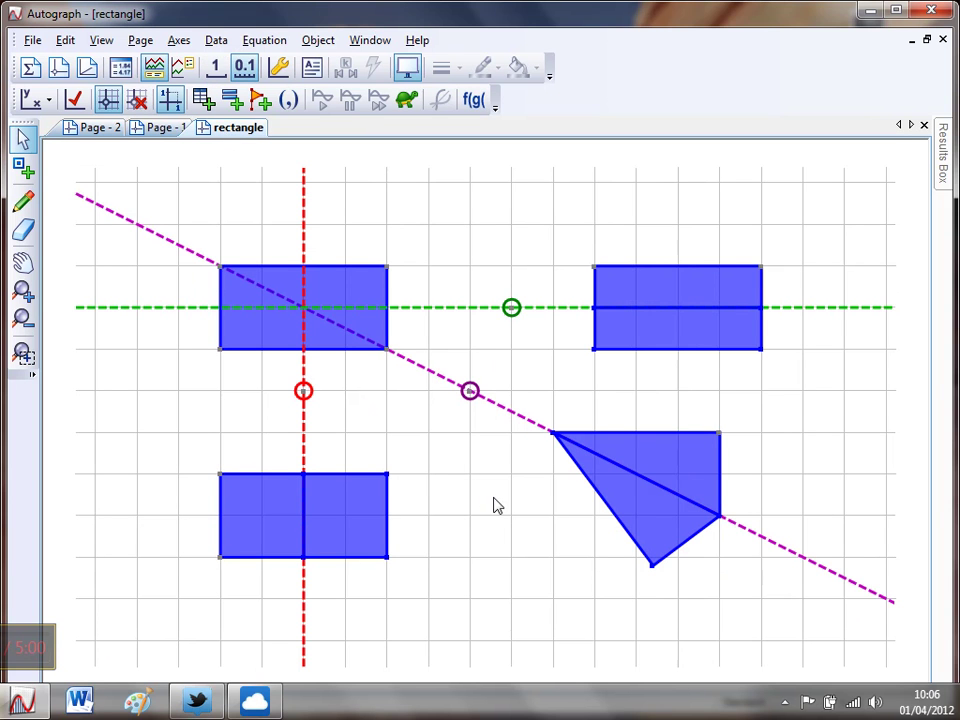
mouse_move(303, 391)
left_mouse_down()
mouse_move(341, 394)
mouse_move(303, 399)
left_mouse_up()
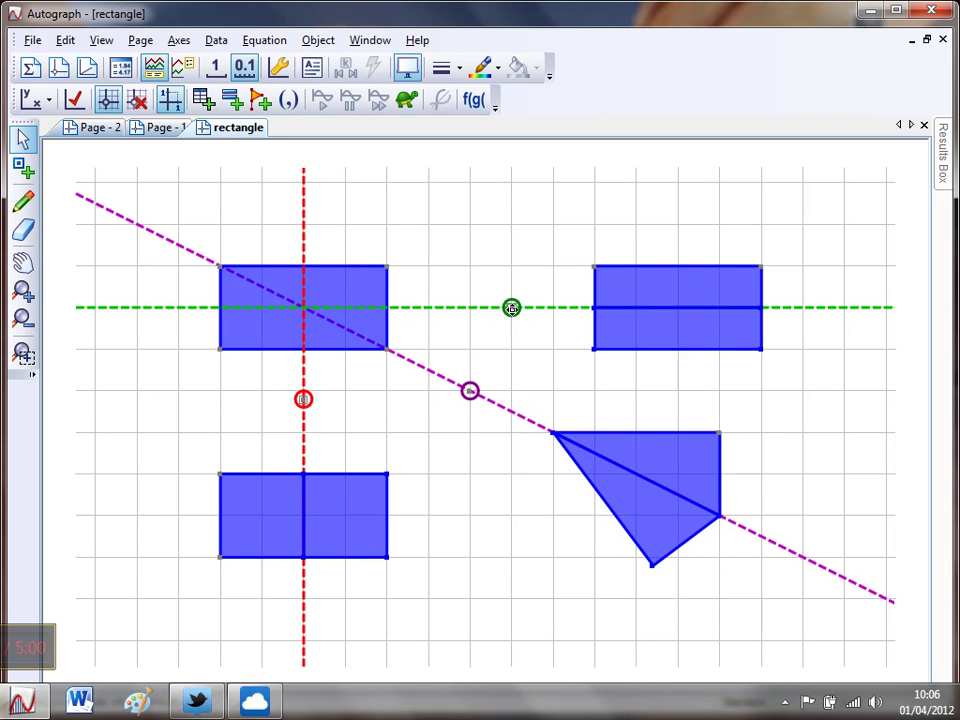
mouse_move(511, 310)
left_mouse_down()
mouse_move(510, 347)
mouse_move(511, 307)
left_mouse_up()
mouse_move(469, 390)
left_mouse_down()
mouse_move(456, 424)
mouse_move(466, 391)
left_mouse_up()
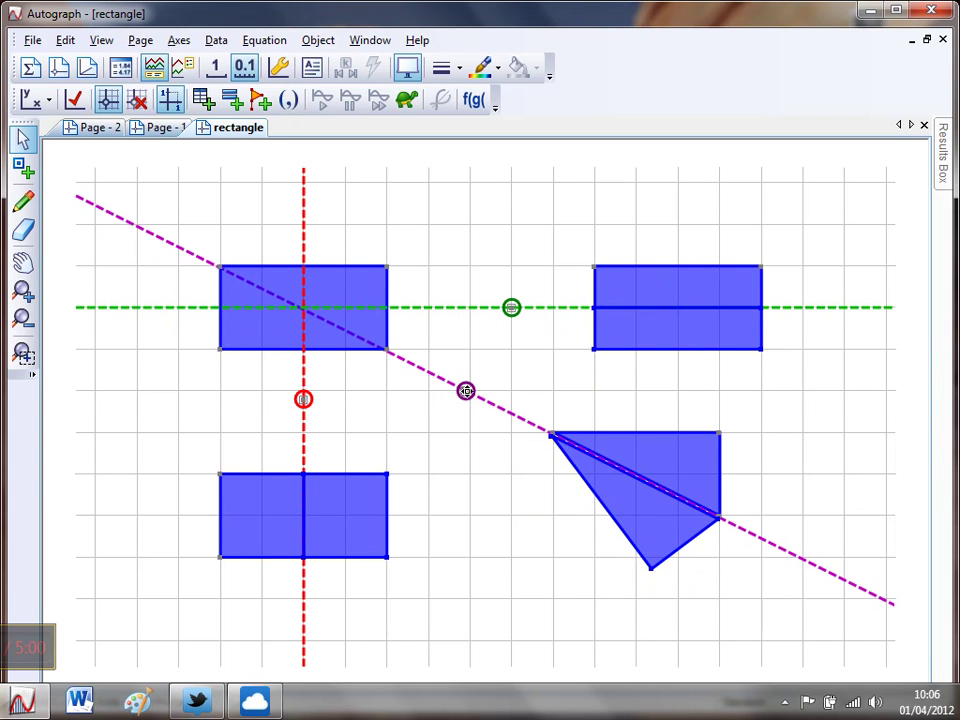